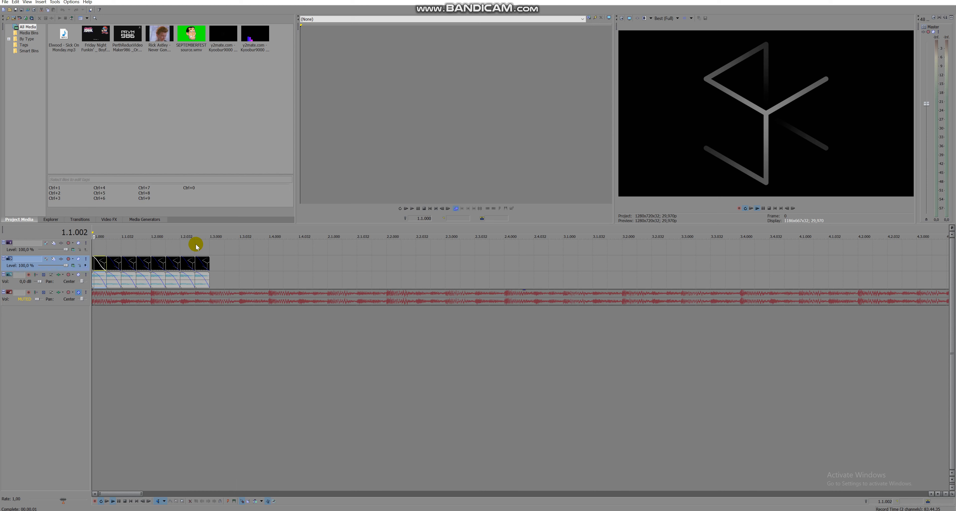
{"action": "key", "text": "space"}
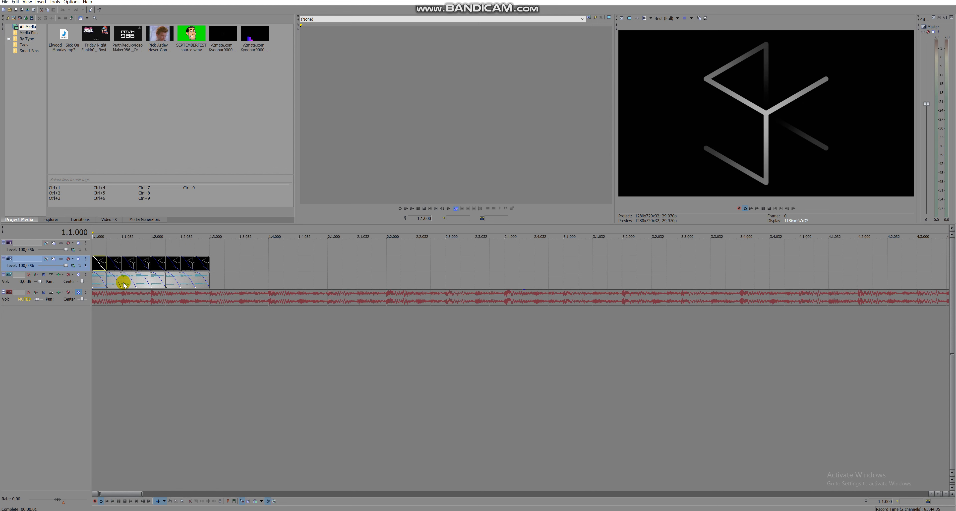
{"action": "scroll", "coordinate": [121, 278], "scroll_direction": "up", "scroll_amount": 4}
{"action": "scroll", "coordinate": [224, 276], "scroll_direction": "down", "scroll_amount": 3}
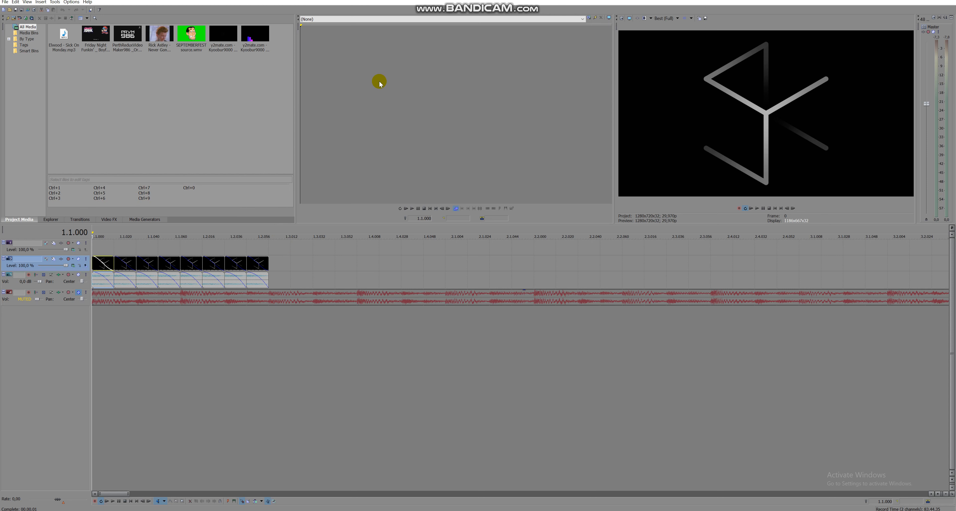
{"action": "scroll", "coordinate": [625, 235], "scroll_direction": "down", "scroll_amount": 5}
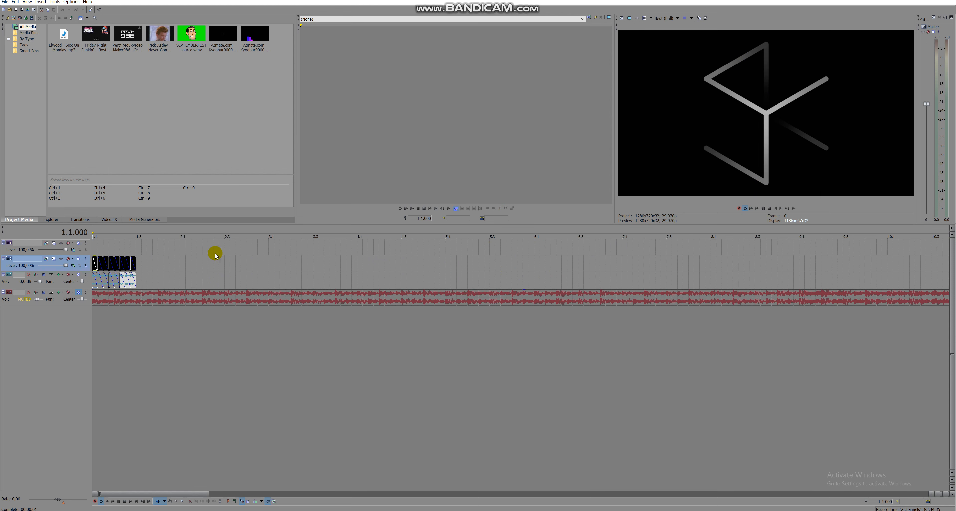
{"action": "scroll", "coordinate": [191, 305], "scroll_direction": "up", "scroll_amount": 3}
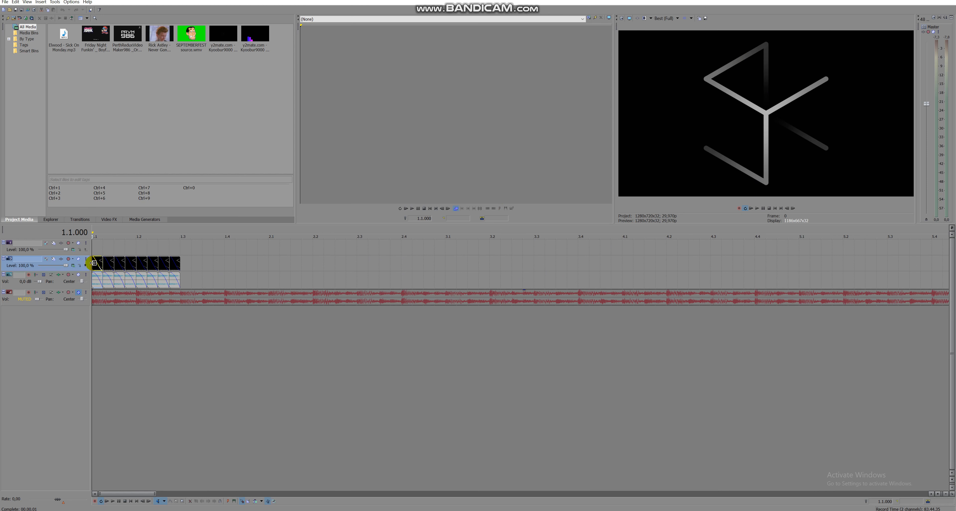
Step: Copy the eight video clips together with their audio and paste them right after the originals at 1.3.000
{"action": "left_click", "coordinate": [173, 282]}
{"action": "scroll", "coordinate": [294, 266], "scroll_direction": "up", "scroll_amount": 2}
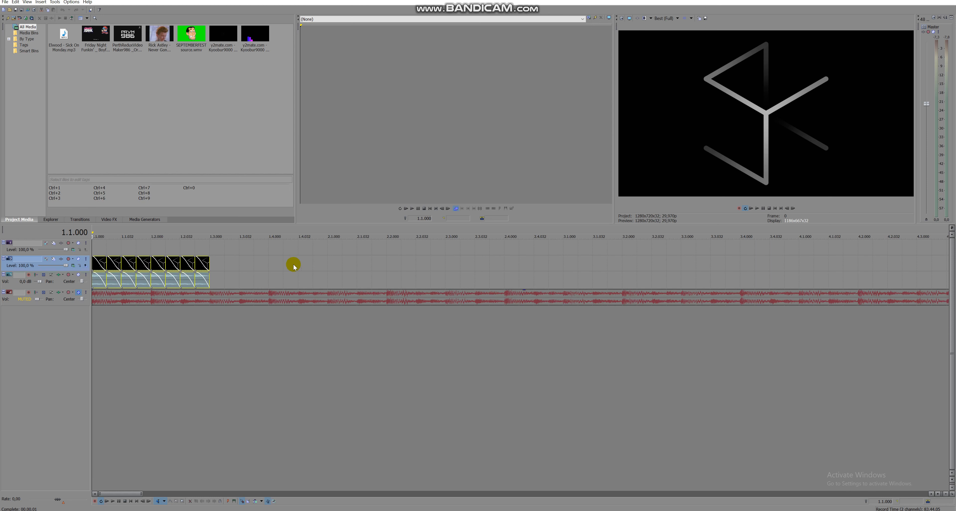
{"action": "scroll", "coordinate": [294, 266], "scroll_direction": "up", "scroll_amount": 2}
{"action": "scroll", "coordinate": [284, 267], "scroll_direction": "down", "scroll_amount": 2}
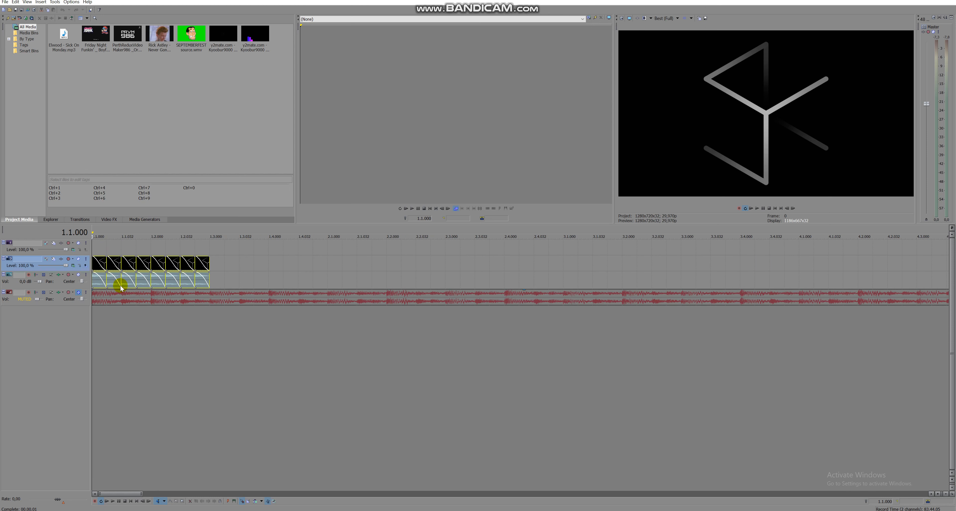
{"action": "left_click", "coordinate": [208, 260]}
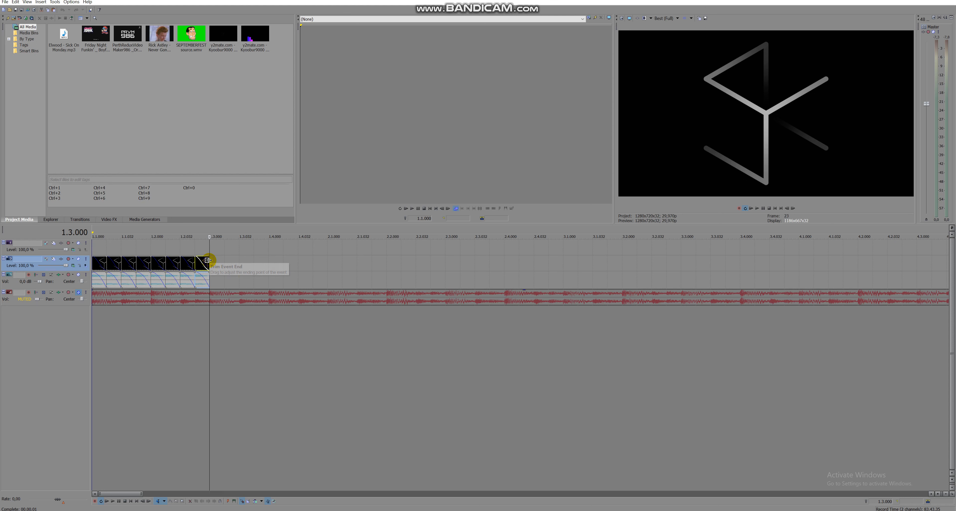
{"action": "key", "text": "ctrl+v"}
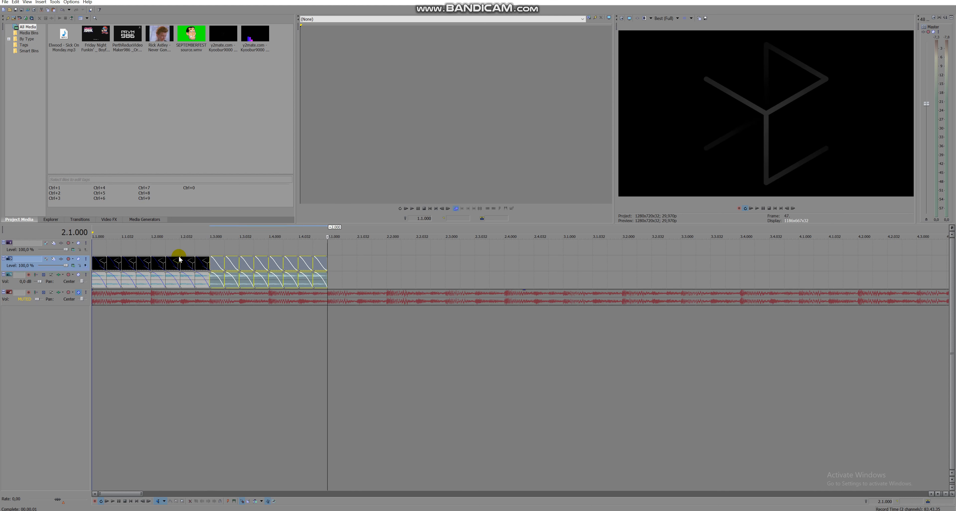
Step: Play the timeline from the beginning to review the original clips together with the pasted ones
{"action": "left_click", "coordinate": [93, 232]}
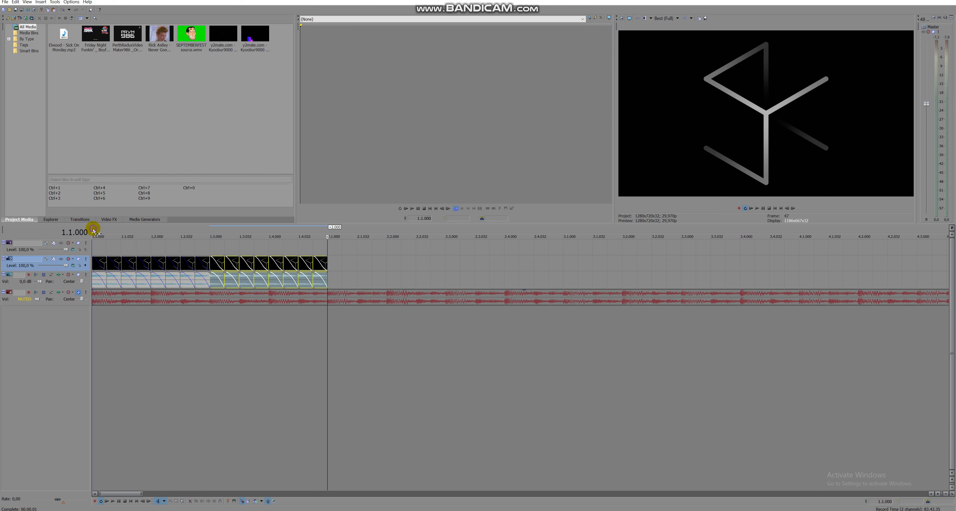
{"action": "scroll", "coordinate": [310, 274], "scroll_direction": "down", "scroll_amount": 3}
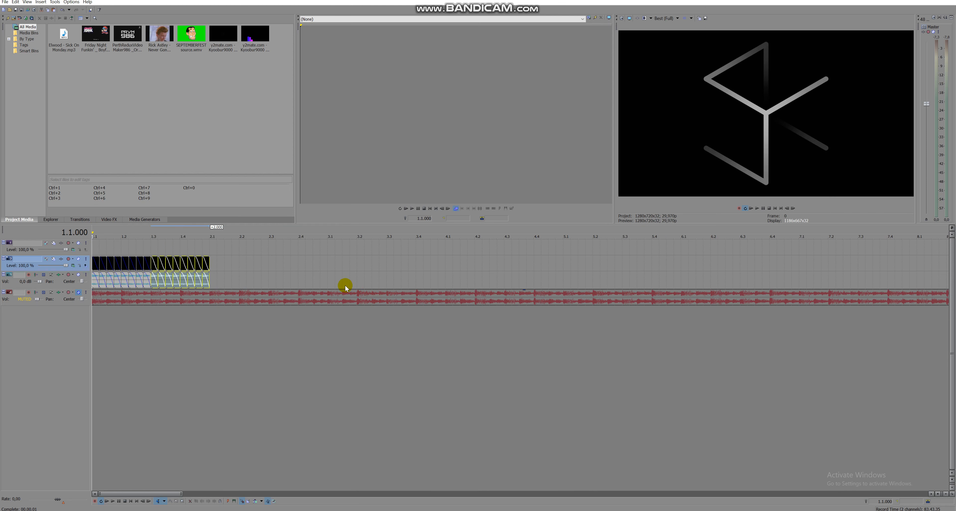
{"action": "key", "text": "space"}
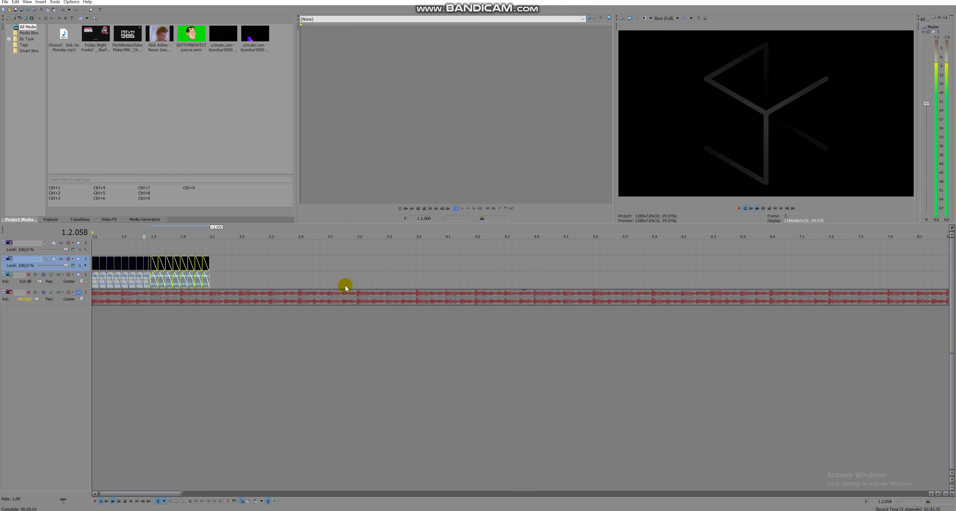
{"action": "key", "text": "space"}
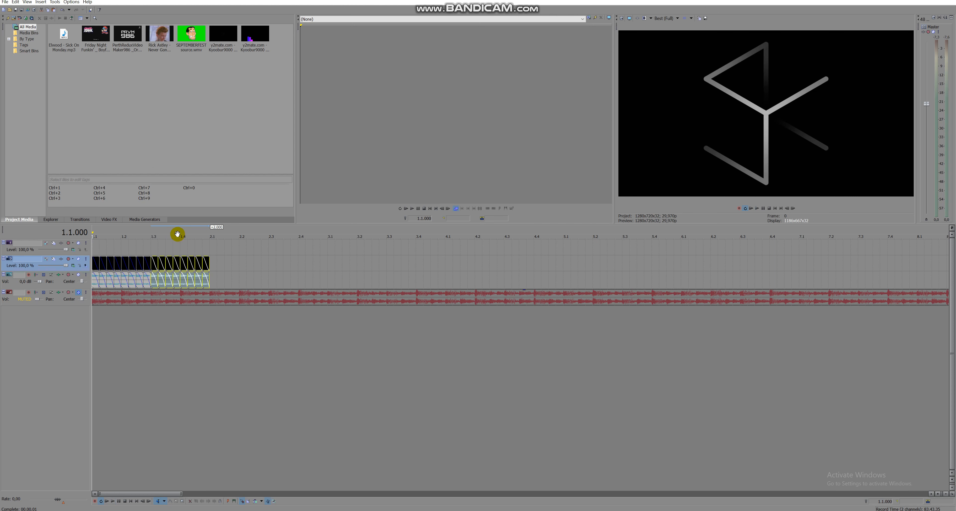
Step: Select all eight pasted video clips and their audio, from 1.3.000 to 2.1.000
{"action": "left_click", "coordinate": [150, 231]}
{"action": "left_click", "coordinate": [165, 264]}
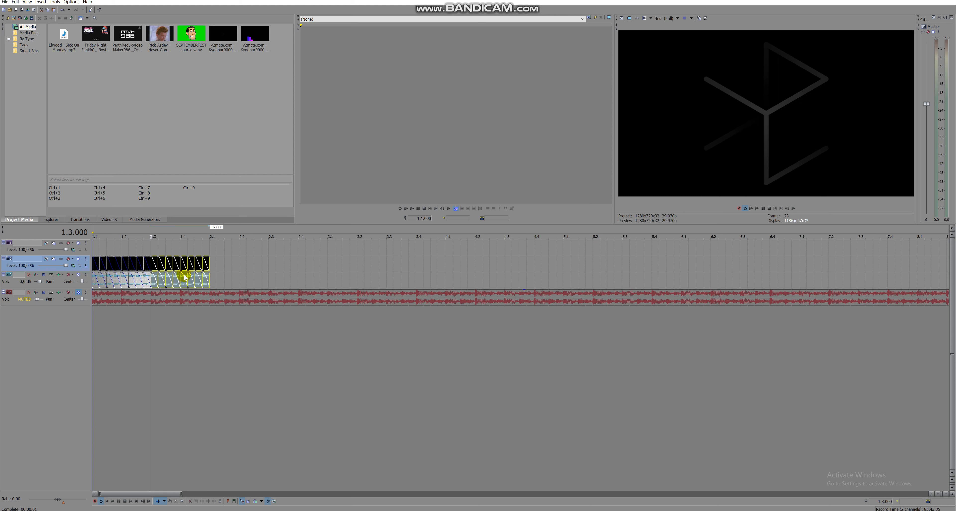
{"action": "left_click", "coordinate": [152, 279]}
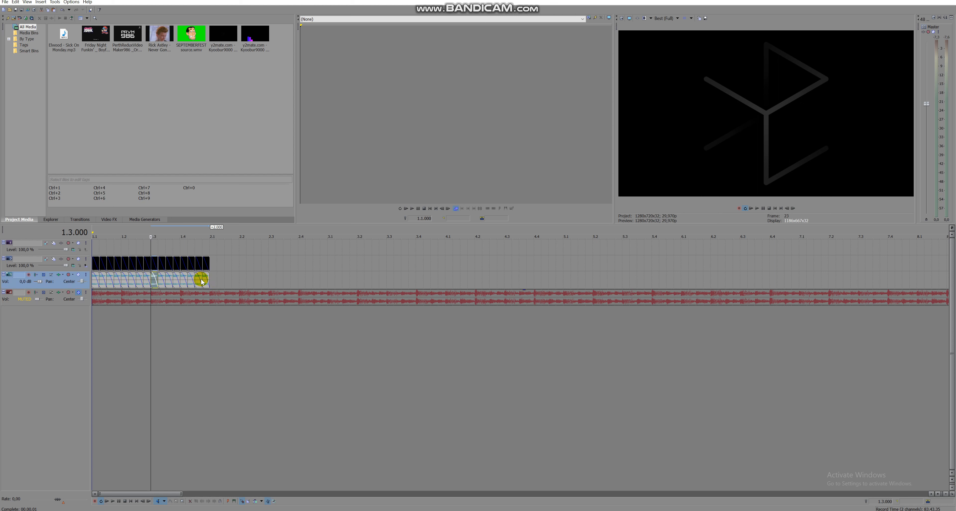
{"action": "left_click", "coordinate": [205, 282], "text": "shift"}
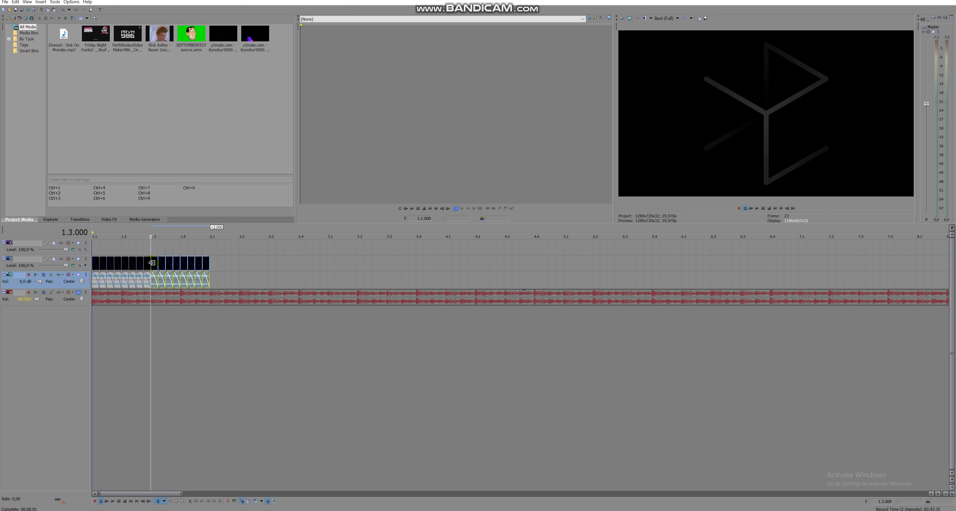
{"action": "left_click", "coordinate": [200, 262]}
{"action": "left_click", "coordinate": [206, 264], "text": "shift"}
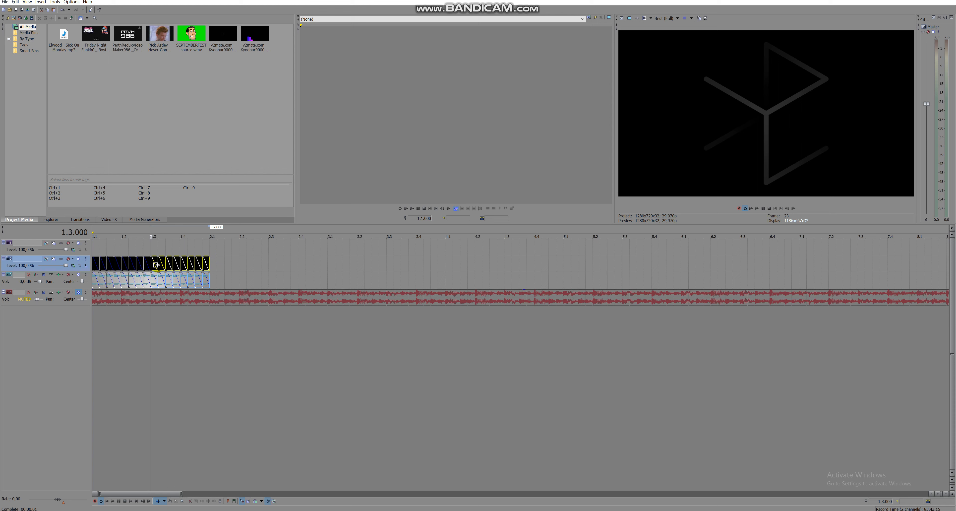
{"action": "scroll", "coordinate": [286, 256], "scroll_direction": "up", "scroll_amount": 3}
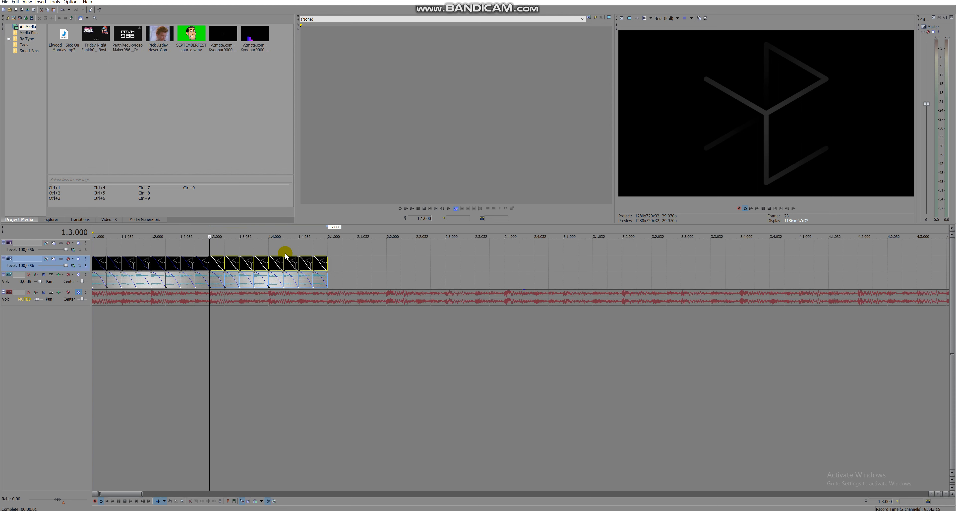
{"action": "left_click", "coordinate": [211, 276]}
{"action": "left_click", "coordinate": [324, 280], "text": "shift"}
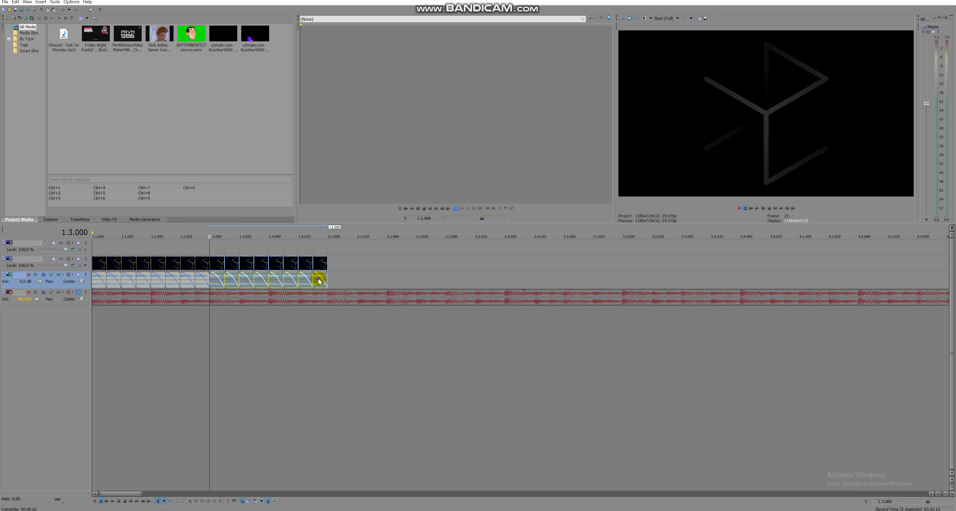
{"action": "left_click", "coordinate": [211, 261]}
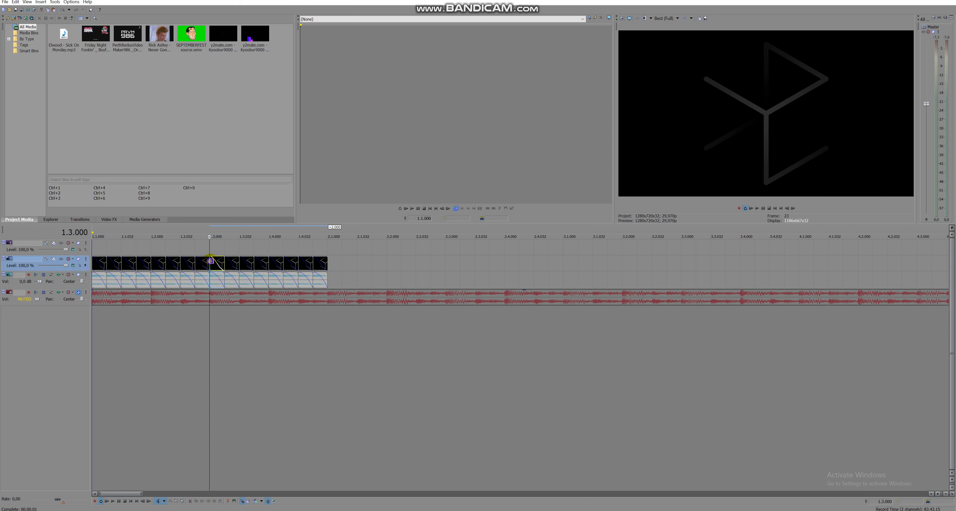
{"action": "left_click", "coordinate": [318, 284], "text": "shift"}
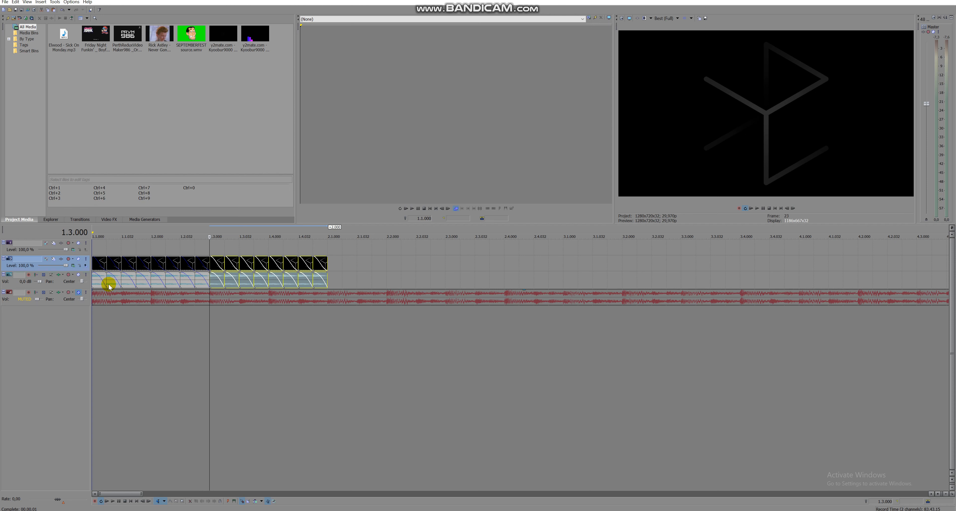
Step: Unmute the music track, mute the clips' audio track, and play the music alone from 1.3.000
{"action": "left_click", "coordinate": [78, 292]}
{"action": "key", "text": "space"}
{"action": "key", "text": "space"}
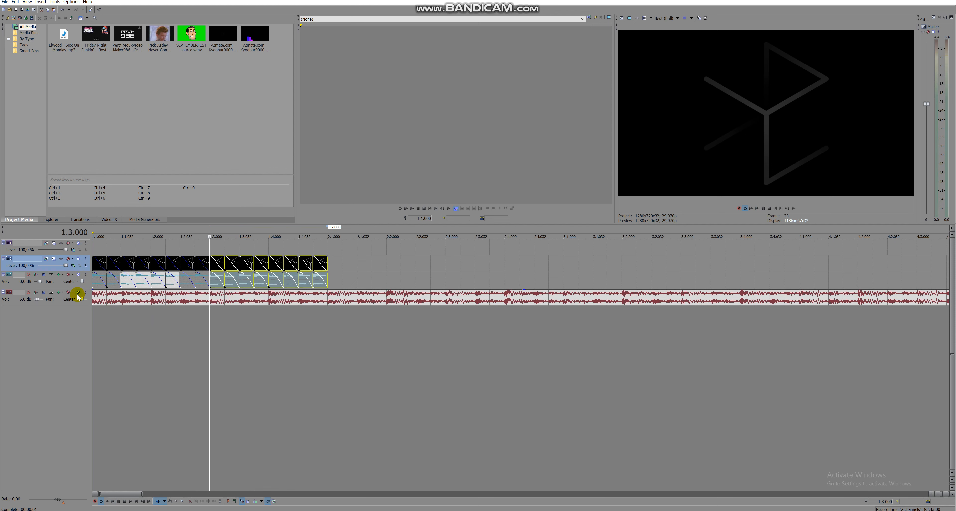
{"action": "left_click", "coordinate": [78, 292]}
{"action": "left_click", "coordinate": [79, 293]}
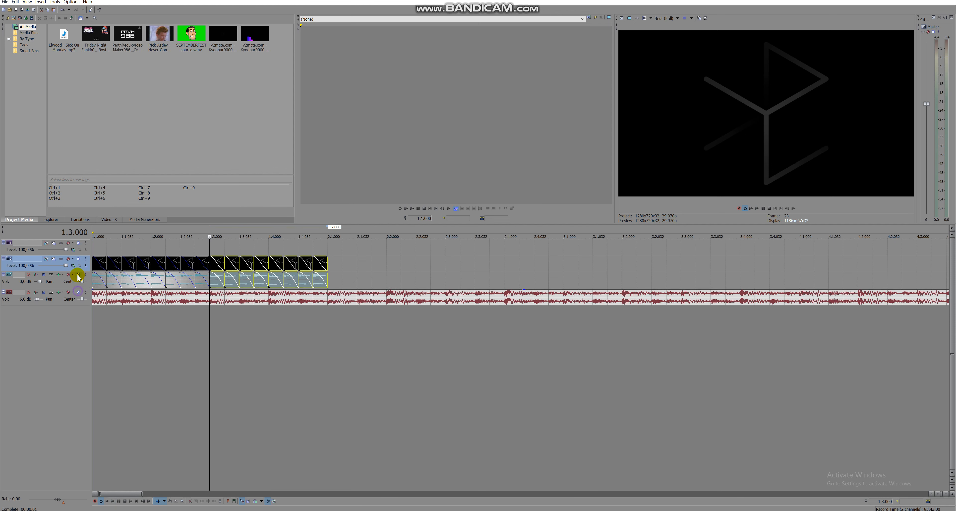
{"action": "left_click", "coordinate": [78, 275]}
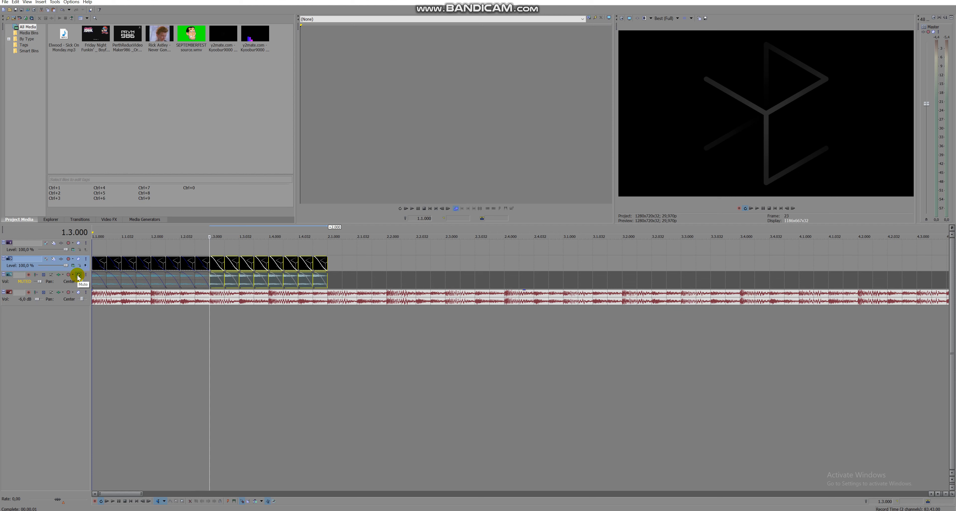
{"action": "key", "text": "space"}
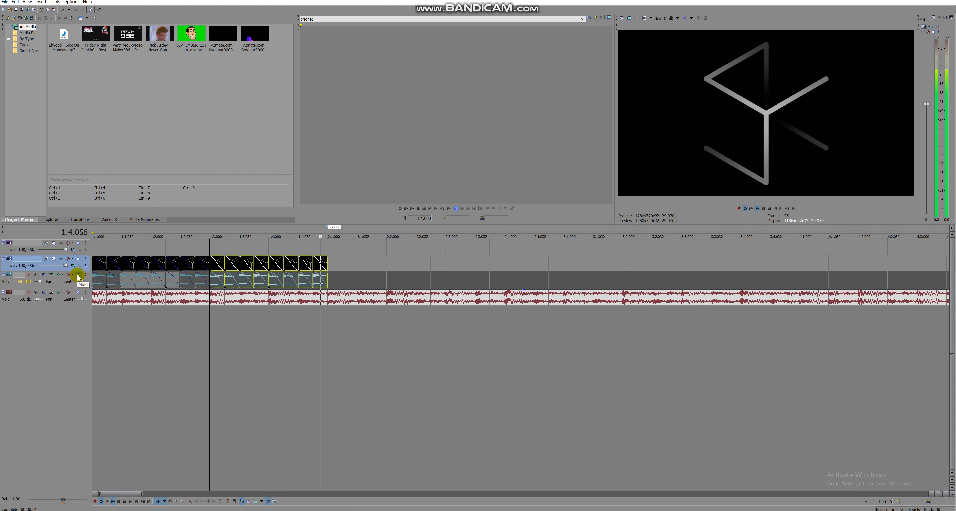
{"action": "key", "text": "space"}
Step: Mute the music track, unmute the clips' audio track, and listen to the pasted clips from 1.3.000
{"action": "left_click", "coordinate": [79, 293]}
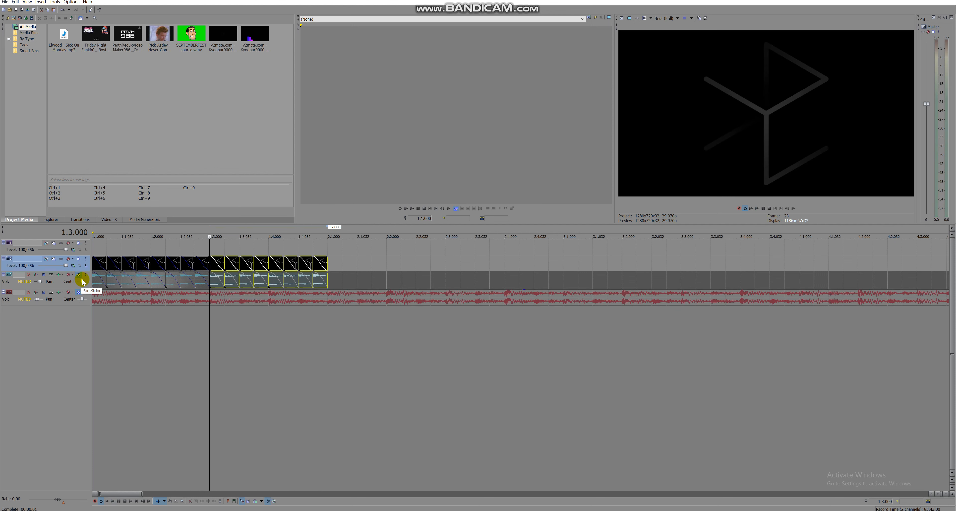
{"action": "left_click", "coordinate": [78, 275]}
{"action": "key", "text": "space"}
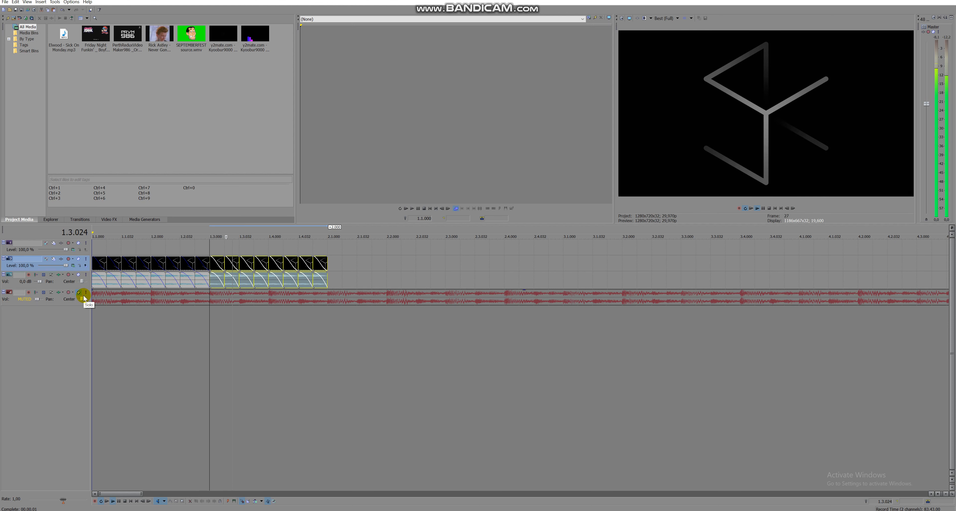
{"action": "key", "text": "space"}
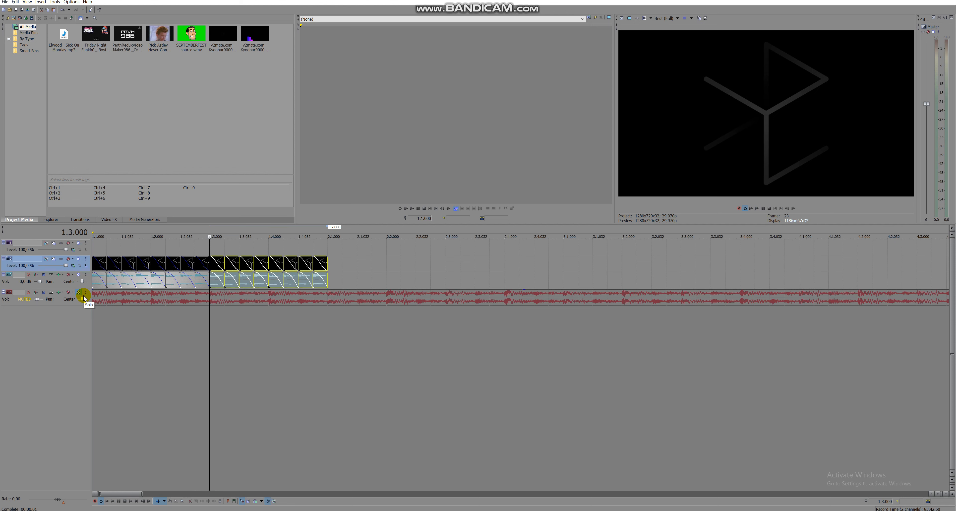
{"action": "key", "text": "space"}
{"action": "key", "text": "space"}
{"action": "key", "text": "space"}
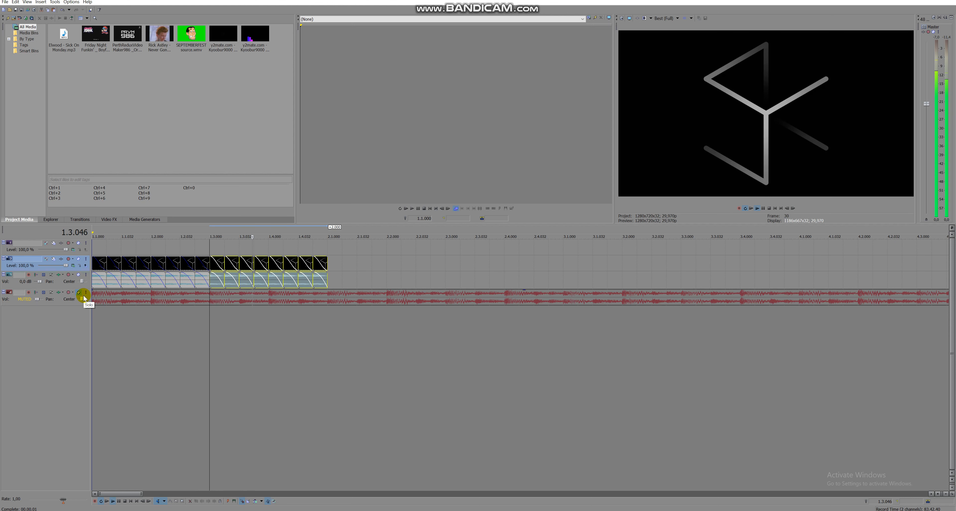
{"action": "key", "text": "space"}
Step: Play the clips repeatedly from the start of the timeline with the music muted to check their sound
{"action": "left_click", "coordinate": [106, 502]}
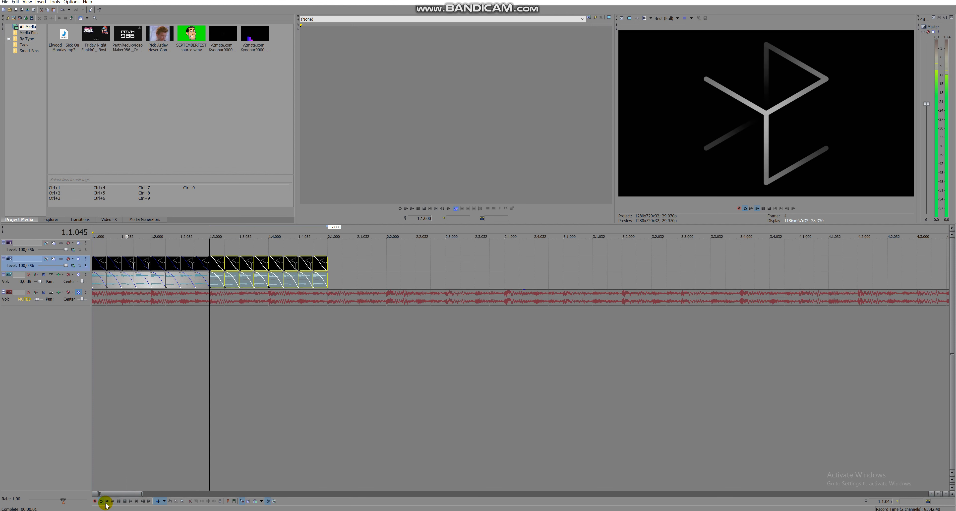
{"action": "key", "text": "space"}
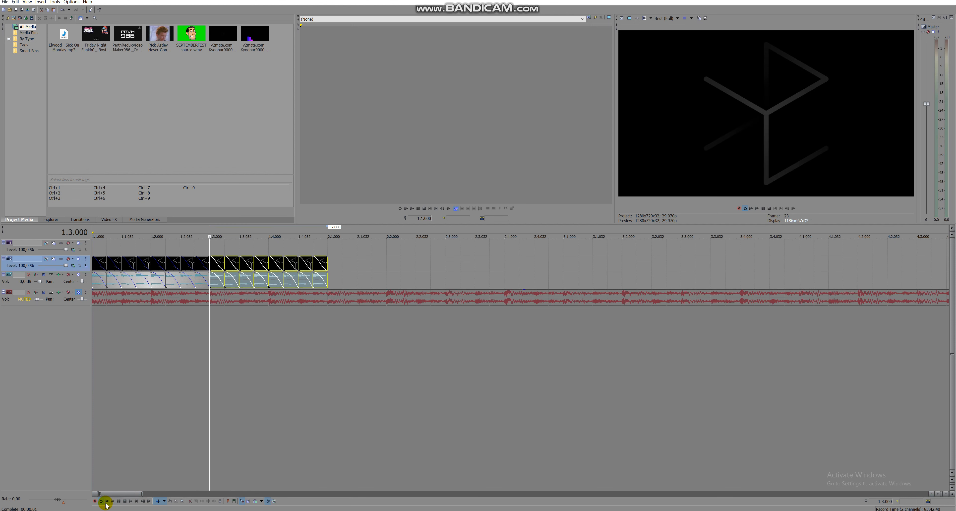
{"action": "left_click", "coordinate": [107, 502]}
{"action": "key", "text": "space"}
{"action": "left_click", "coordinate": [106, 502]}
{"action": "key", "text": "space"}
{"action": "left_click", "coordinate": [106, 502]}
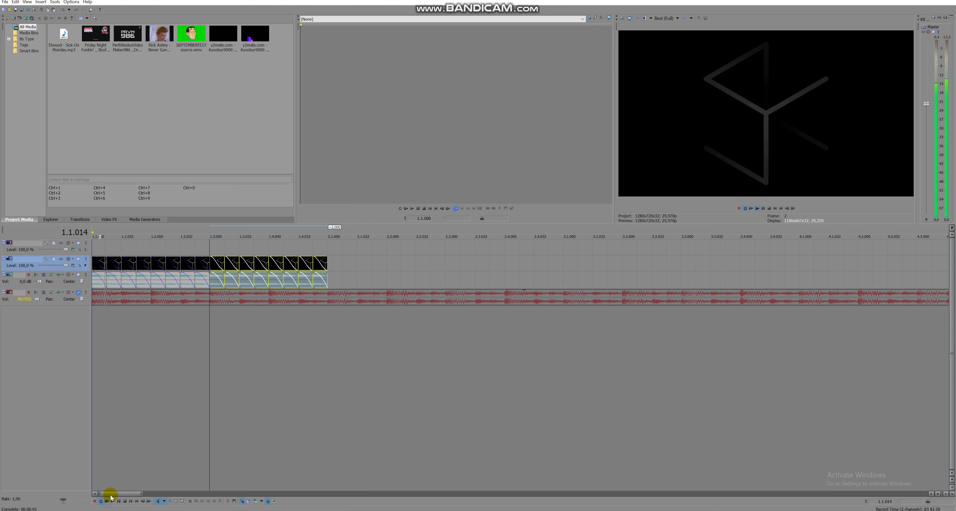
{"action": "left_click", "coordinate": [125, 502]}
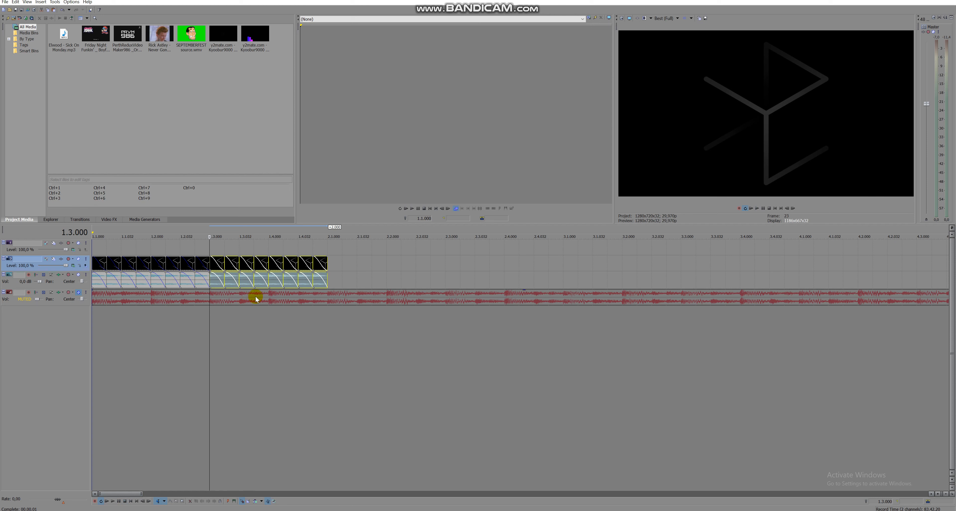
Step: Unmute the music track and play it with the clips from the project start and from 1.3.000
{"action": "left_click", "coordinate": [78, 292]}
{"action": "left_click", "coordinate": [131, 502]}
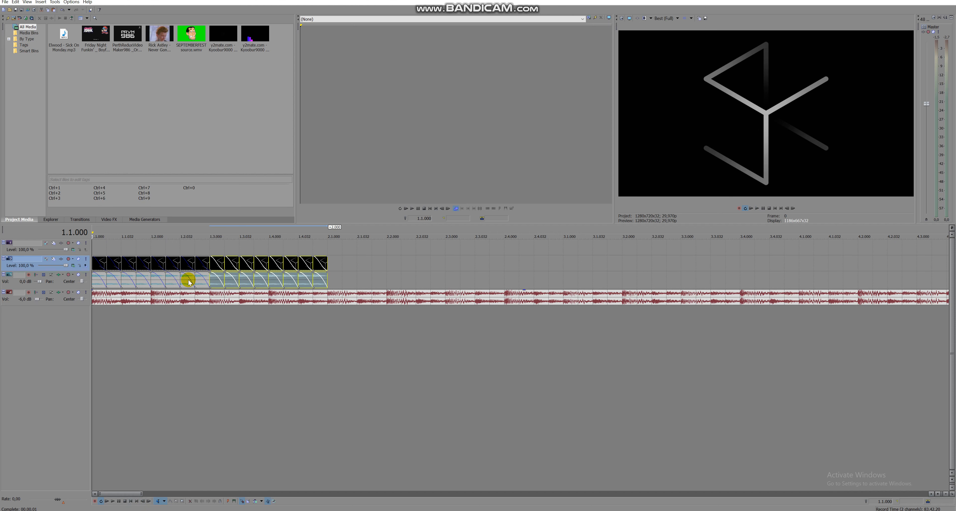
{"action": "key", "text": "space"}
{"action": "key", "text": "space"}
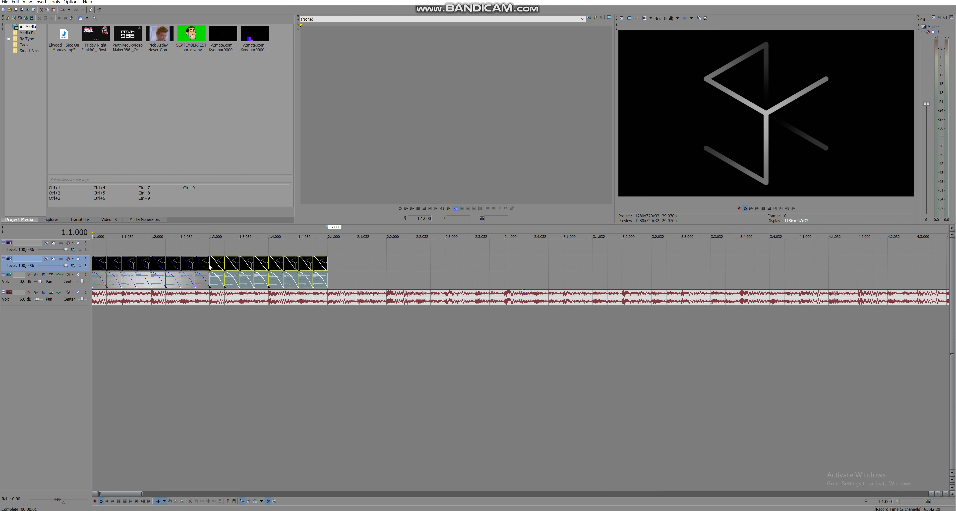
{"action": "left_click", "coordinate": [211, 233]}
{"action": "key", "text": "space"}
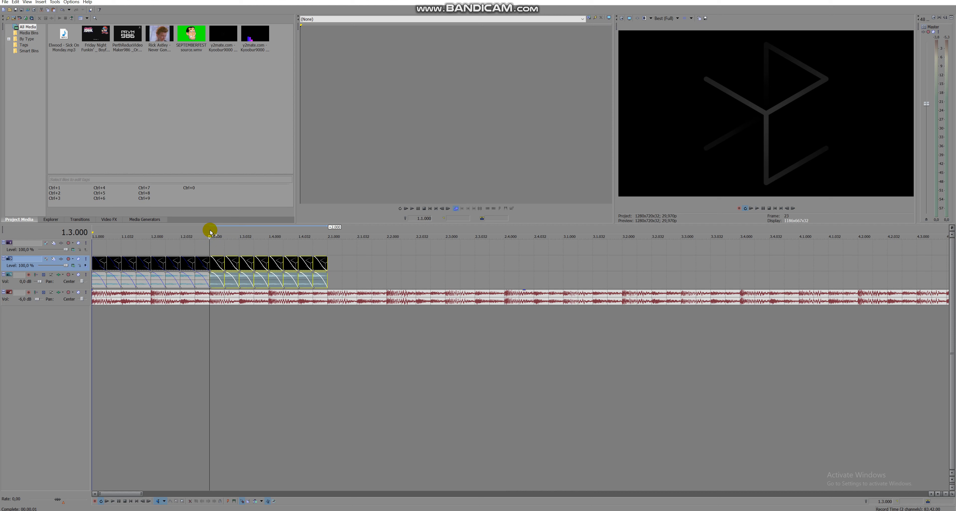
Step: Select the third, fourth, seventh and eighth clips of the group starting at 1.3.000, and return the playhead to 1.3.000
{"action": "key", "text": "space"}
{"action": "left_click", "coordinate": [241, 265]}
{"action": "left_click", "coordinate": [262, 280], "text": "ctrl"}
{"action": "left_click", "coordinate": [305, 281], "text": "ctrl"}
{"action": "left_click", "coordinate": [318, 282], "text": "ctrl"}
{"action": "left_click", "coordinate": [304, 261], "text": "ctrl"}
{"action": "left_click", "coordinate": [317, 261], "text": "ctrl"}
{"action": "left_click", "coordinate": [210, 228]}
{"action": "left_click_drag", "start_coordinate": [209, 228], "coordinate": [209, 223]}
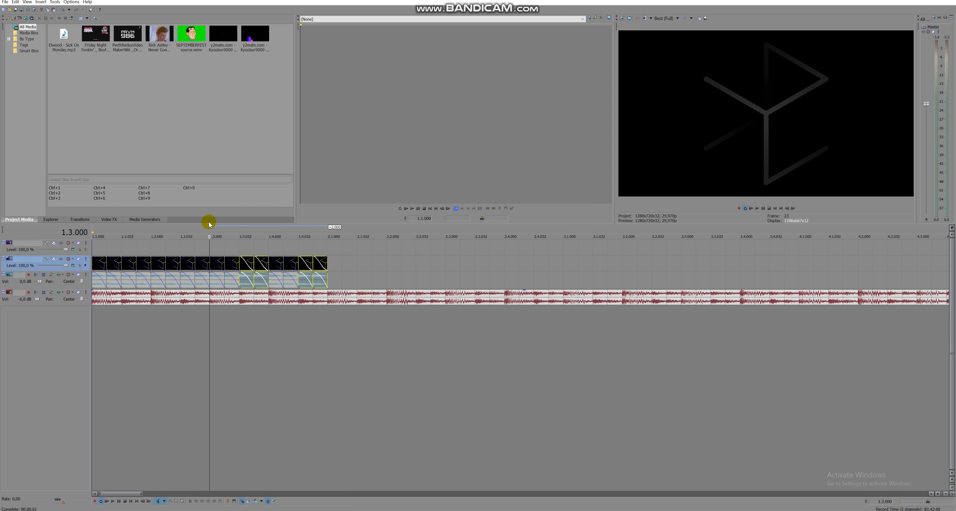
Step: Listen to the clips from 1.3.000 with the music track unmuted, muted, and unmuted again
{"action": "key", "text": "space"}
{"action": "key", "text": "space"}
{"action": "key", "text": "space"}
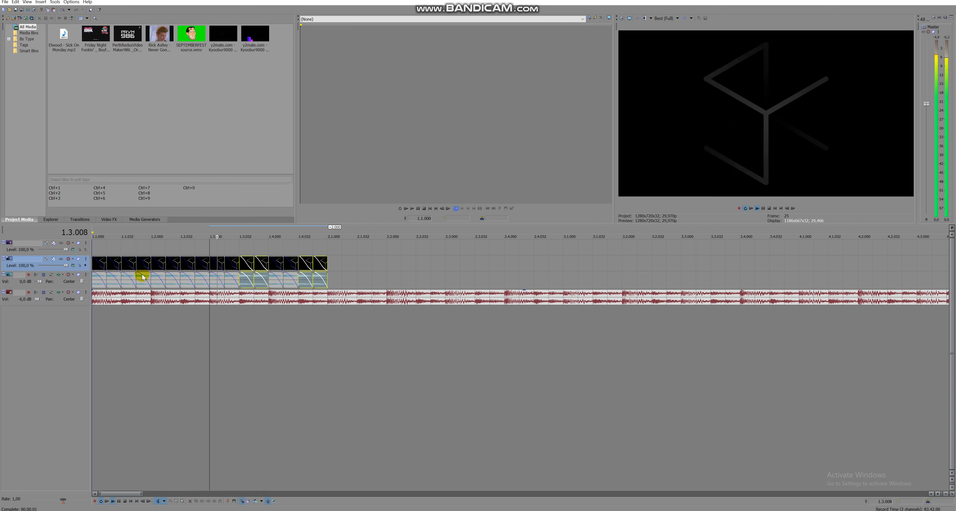
{"action": "left_click", "coordinate": [78, 293]}
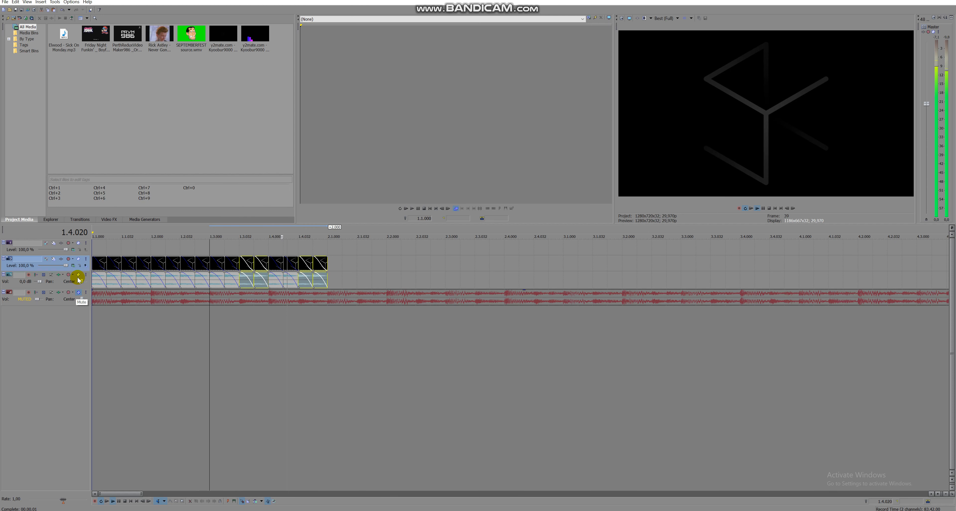
{"action": "key", "text": "space"}
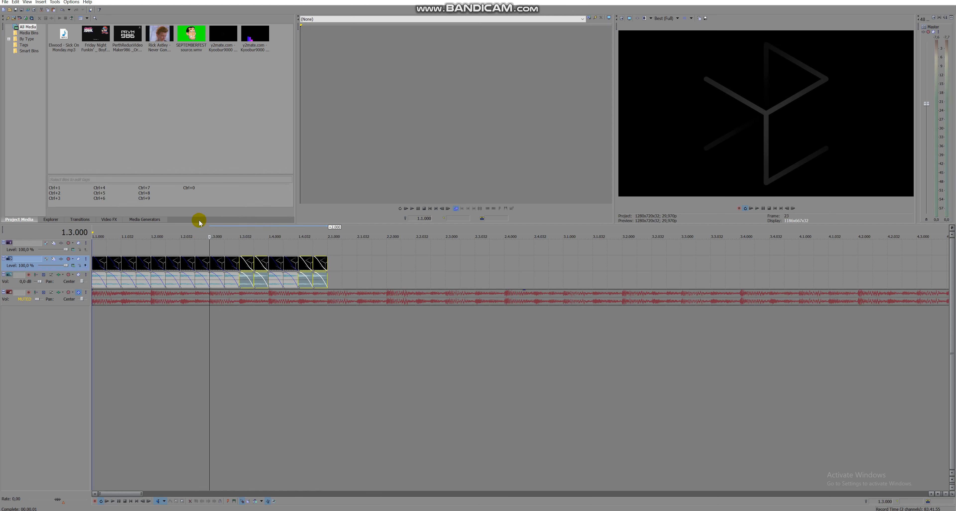
{"action": "left_click", "coordinate": [78, 293]}
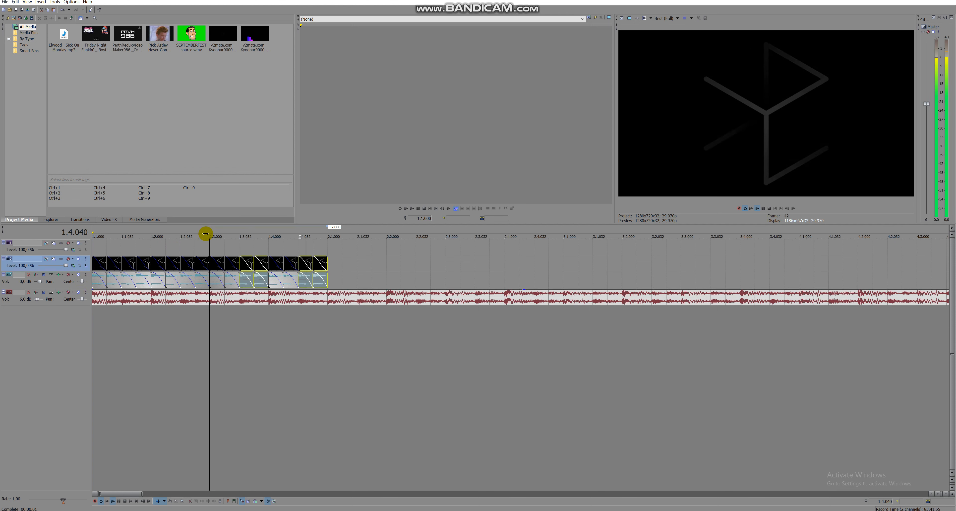
Step: Copy the eight video and audio clips starting at 1.3.000, paste them at 2.1.000, and play the pasted group
{"action": "left_click", "coordinate": [211, 265]}
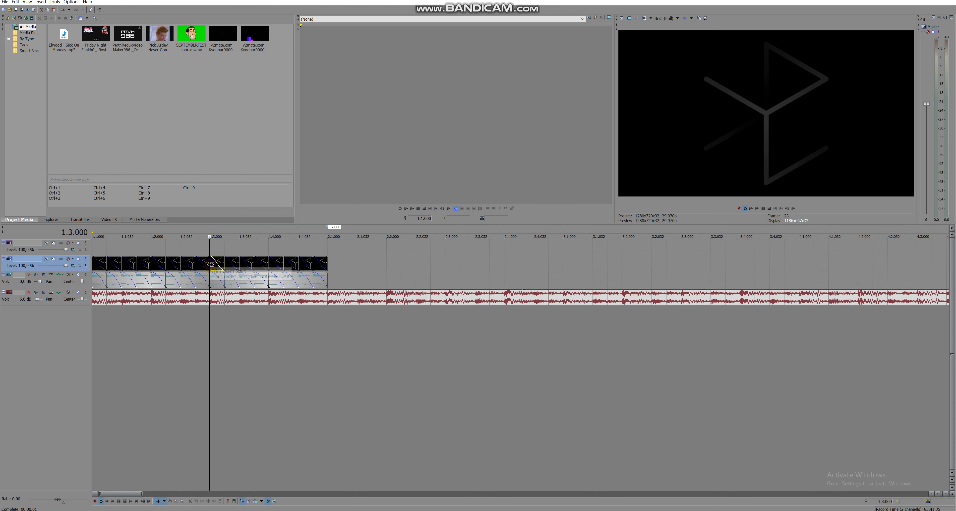
{"action": "left_click", "coordinate": [321, 285], "text": "shift"}
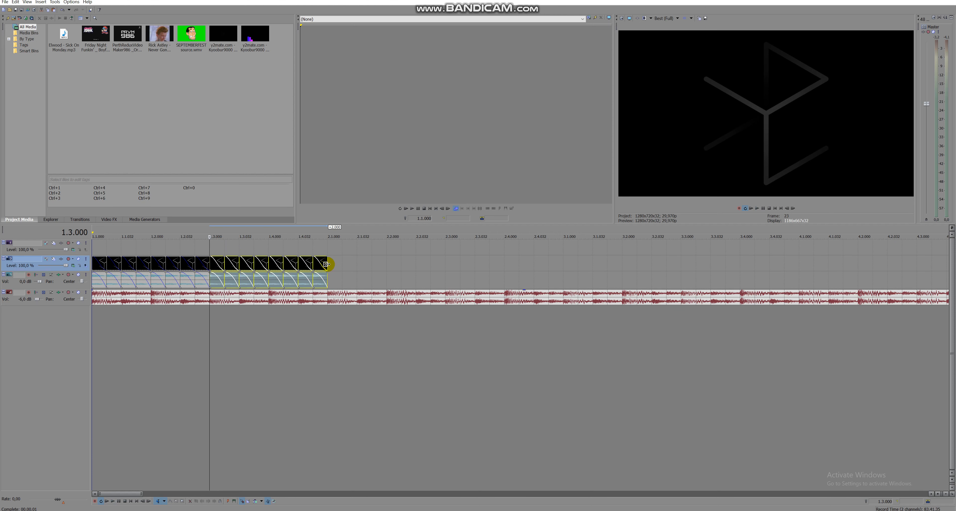
{"action": "left_click", "coordinate": [327, 264]}
{"action": "key", "text": "ctrl+v"}
{"action": "left_click", "coordinate": [327, 233]}
{"action": "key", "text": "space"}
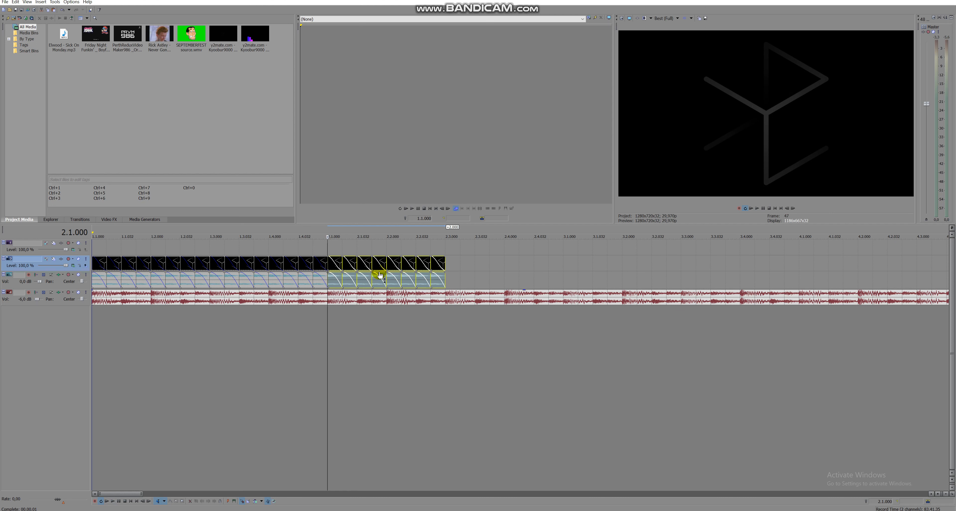
Step: Select the third, fourth, seventh and eighth audio clips in the group starting at 2.1.000
{"action": "key", "text": "space"}
{"action": "left_click", "coordinate": [359, 281]}
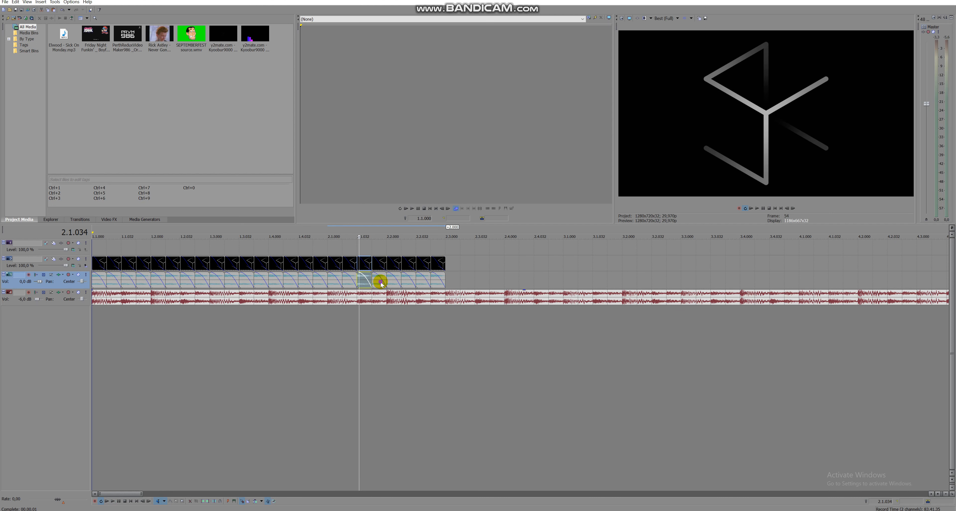
{"action": "left_click", "coordinate": [381, 283], "text": "ctrl"}
{"action": "left_click", "coordinate": [426, 284], "text": "ctrl"}
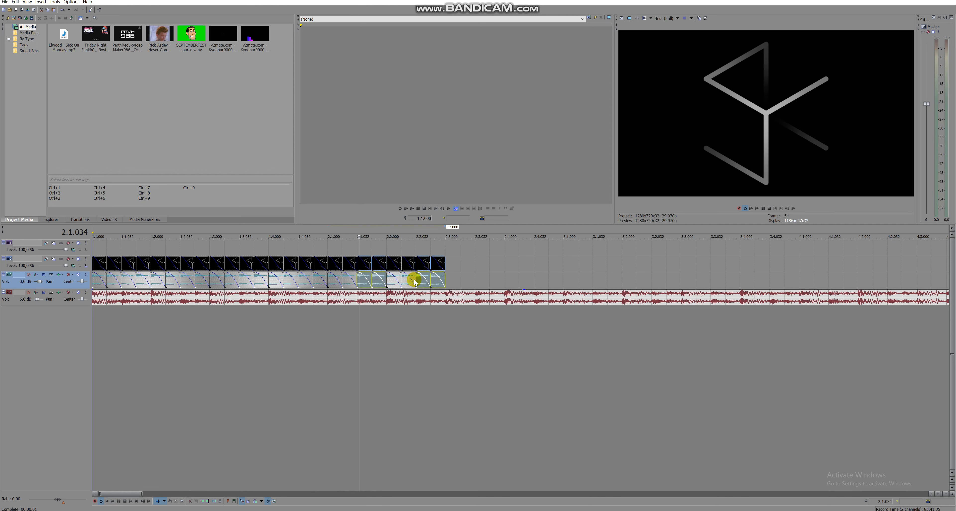
Step: Play the group from 2.1.000 with the music, with the music track muted, and once more with it unmuted
{"action": "left_click", "coordinate": [329, 233]}
{"action": "key", "text": "space"}
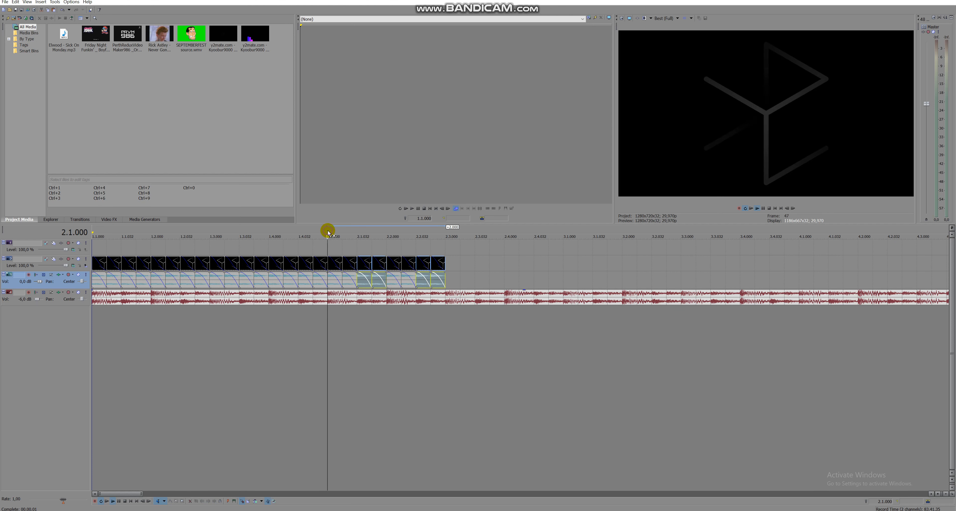
{"action": "key", "text": "space"}
{"action": "left_click", "coordinate": [78, 292]}
{"action": "key", "text": "space"}
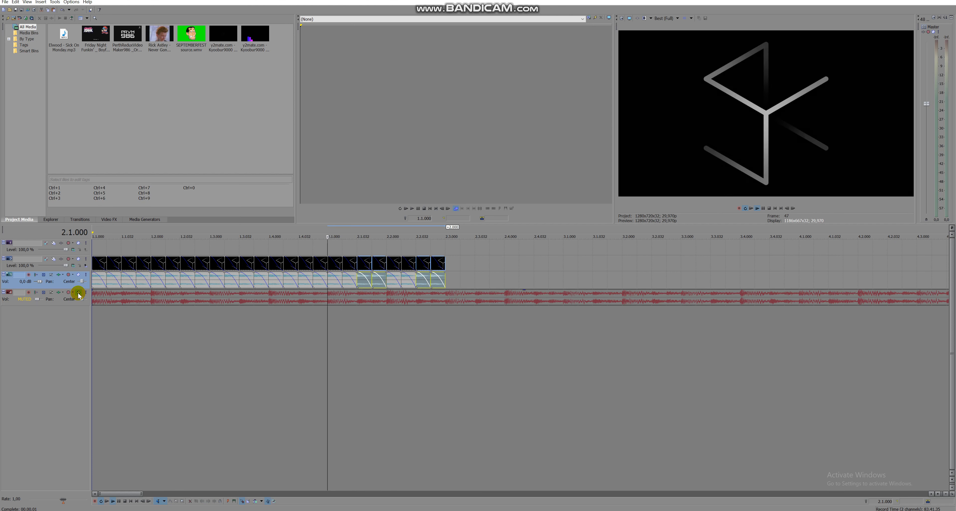
{"action": "key", "text": "space"}
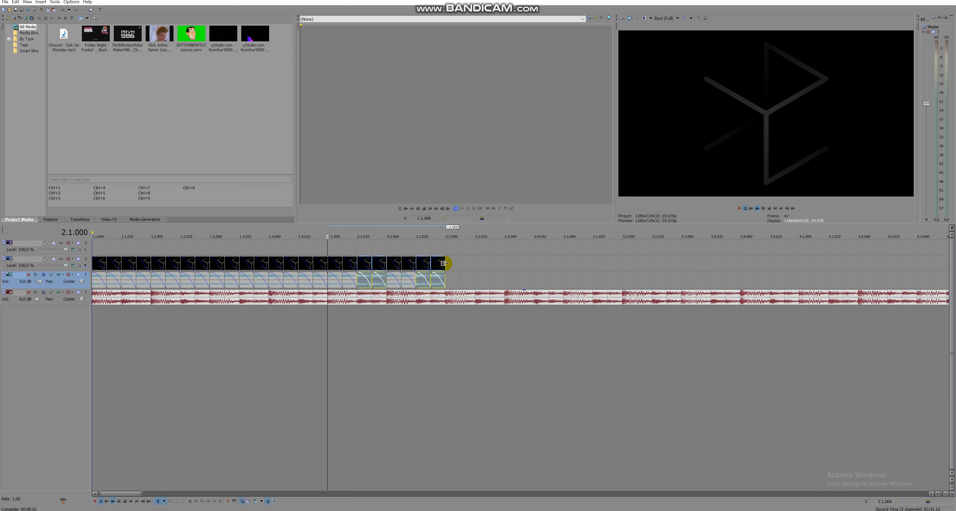
{"action": "key", "text": "space"}
{"action": "key", "text": "space"}
Step: Copy the eight video and audio clips starting at 2.1.000, paste them at 2.3.000, and play the pasted group
{"action": "left_click", "coordinate": [330, 263]}
{"action": "left_click", "coordinate": [438, 279], "text": "shift"}
{"action": "key", "text": "ctrl+c"}
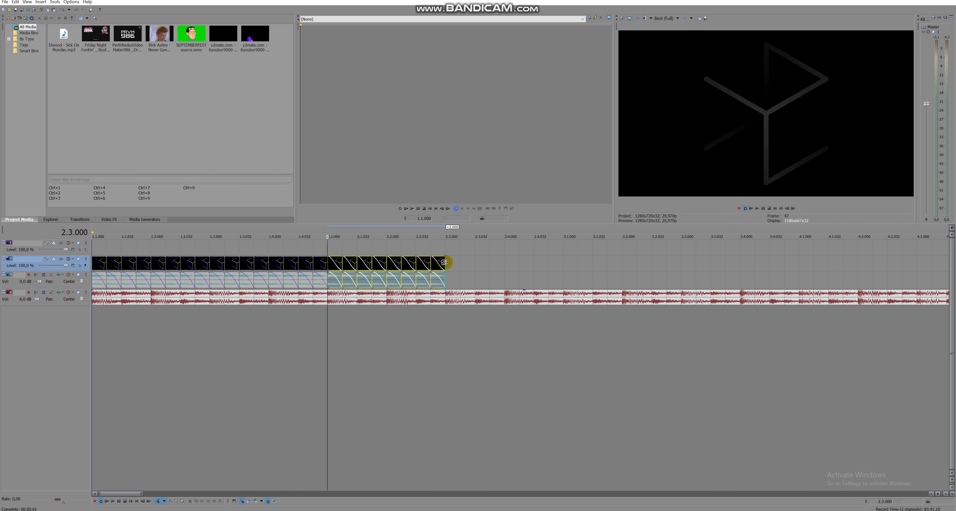
{"action": "left_click", "coordinate": [447, 262]}
{"action": "key", "text": "ctrl+v"}
{"action": "left_click", "coordinate": [446, 231]}
{"action": "key", "text": "space"}
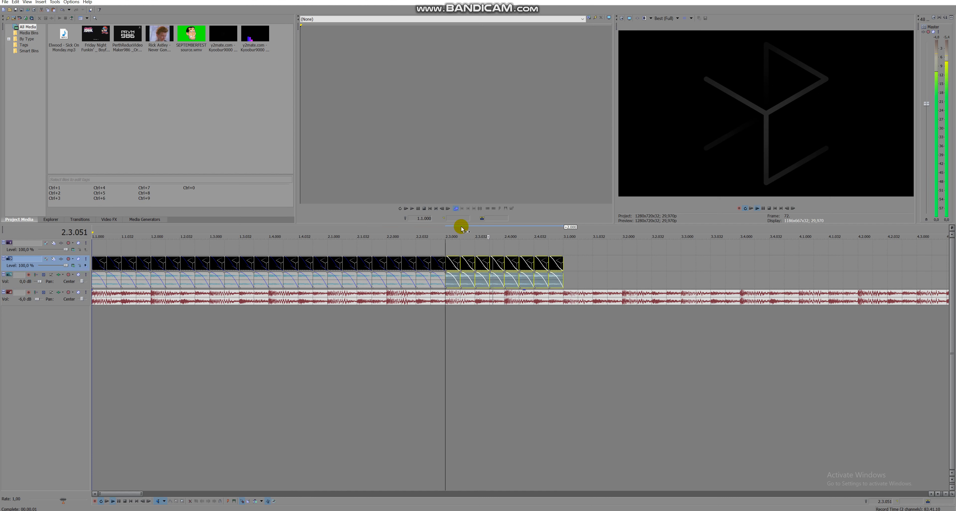
Step: Select the third, fourth, seventh and eighth audio clips in the group starting at 2.3.000, and play it with the music
{"action": "key", "text": "space"}
{"action": "left_click", "coordinate": [477, 280]}
{"action": "left_click", "coordinate": [498, 281], "text": "ctrl"}
{"action": "left_click", "coordinate": [538, 283], "text": "ctrl"}
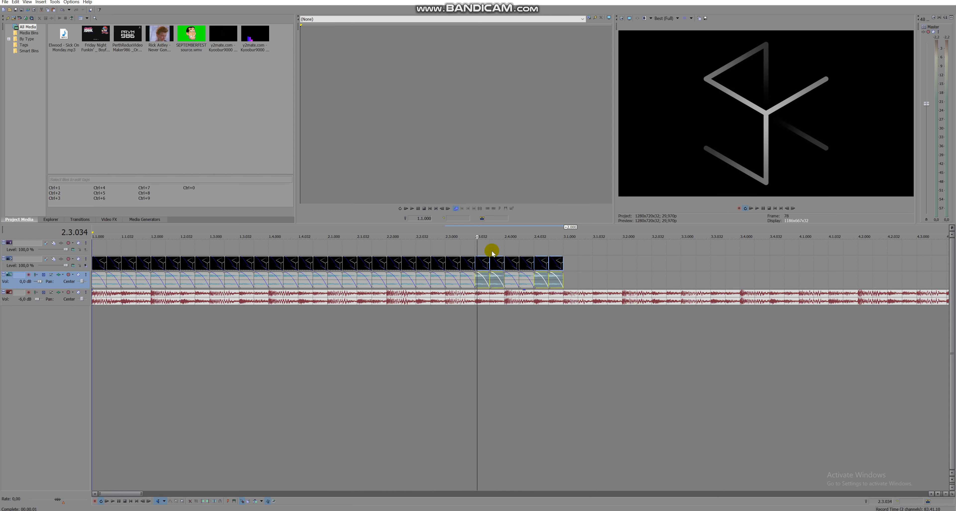
{"action": "left_click", "coordinate": [446, 233]}
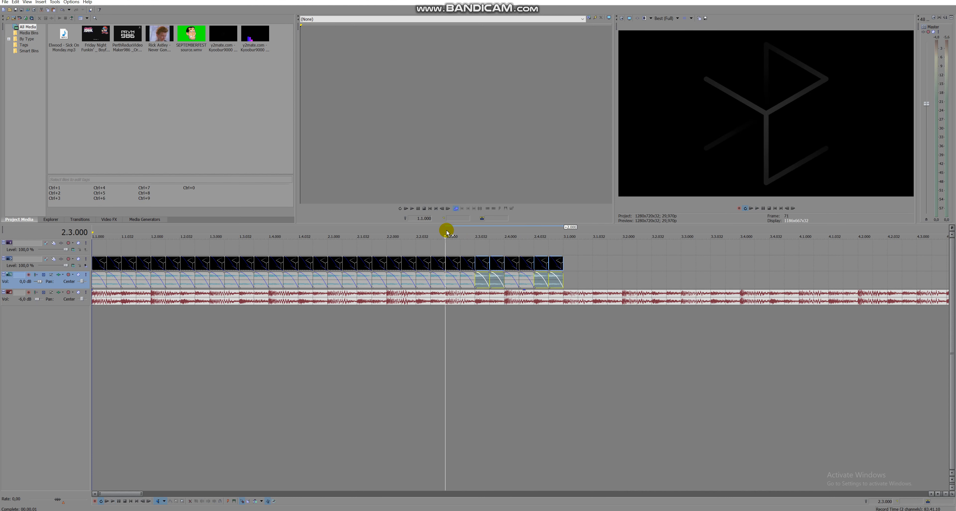
{"action": "key", "text": "space"}
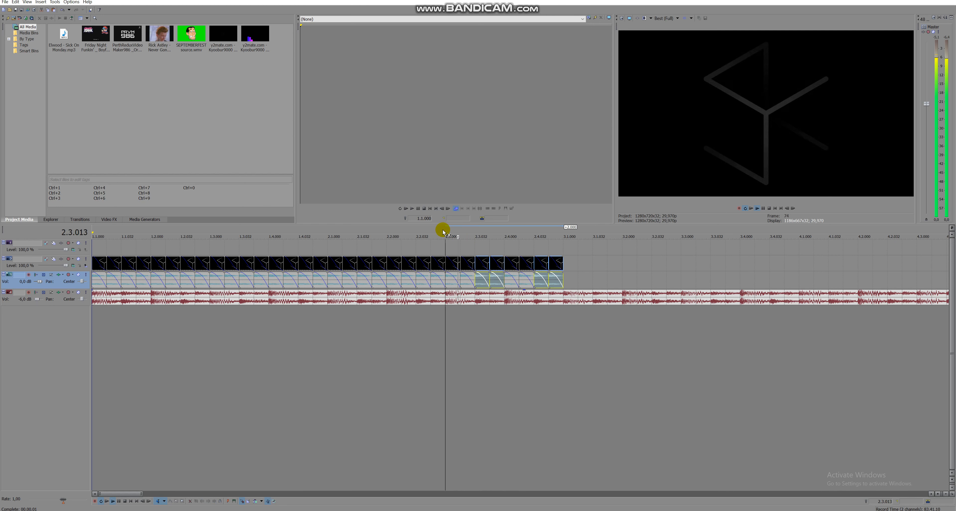
{"action": "key", "text": "space"}
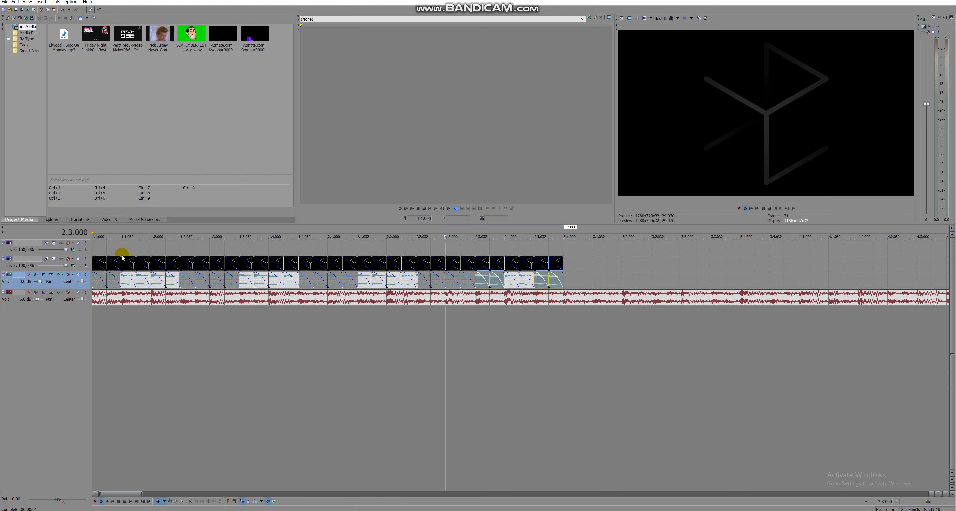
Step: Mute the music track and listen to the clips alone from the project start and from 2.3.000
{"action": "left_click", "coordinate": [92, 246]}
{"action": "left_click", "coordinate": [92, 246]}
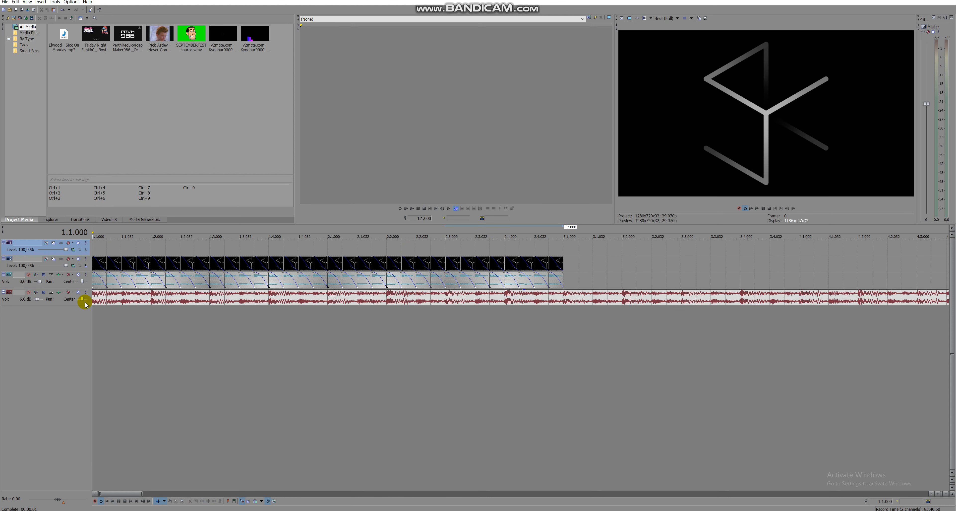
{"action": "left_click", "coordinate": [78, 292]}
{"action": "key", "text": "space"}
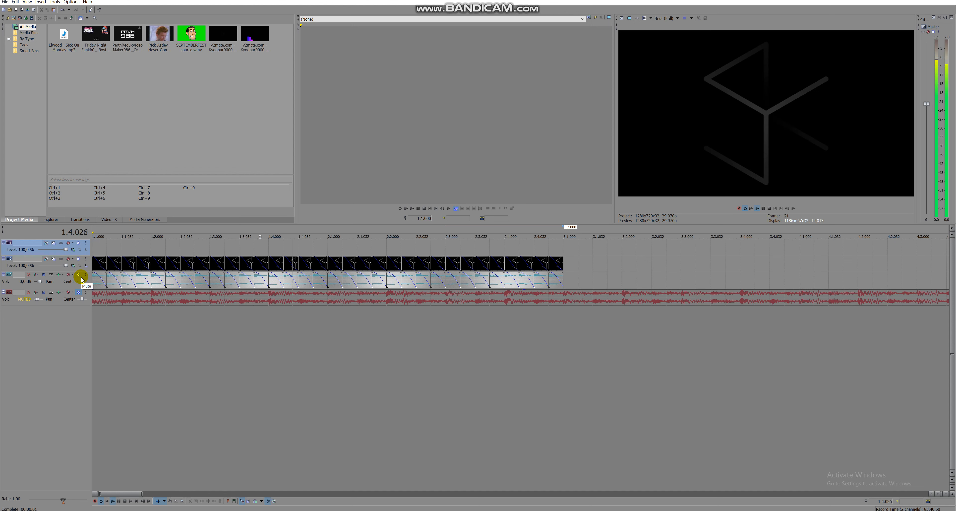
{"action": "key", "text": "space"}
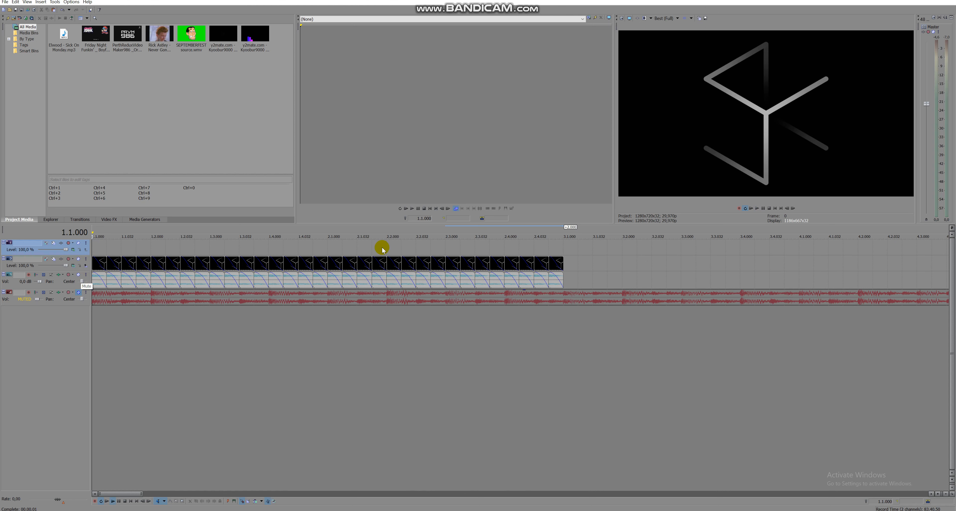
{"action": "left_click", "coordinate": [446, 249]}
{"action": "key", "text": "space"}
{"action": "key", "text": "space"}
Step: Unmute the music track and play it together with the clips from the project start
{"action": "left_click", "coordinate": [79, 294]}
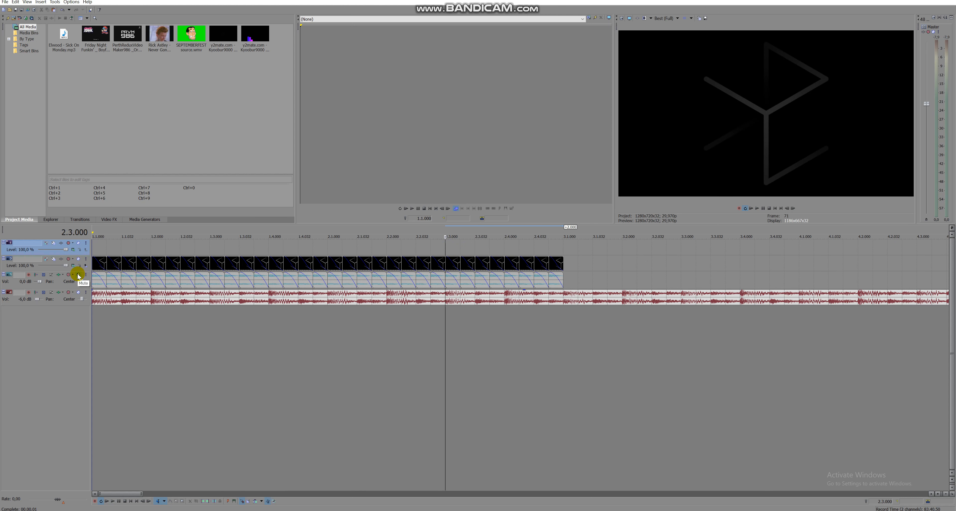
{"action": "left_click", "coordinate": [94, 252]}
{"action": "key", "text": "space"}
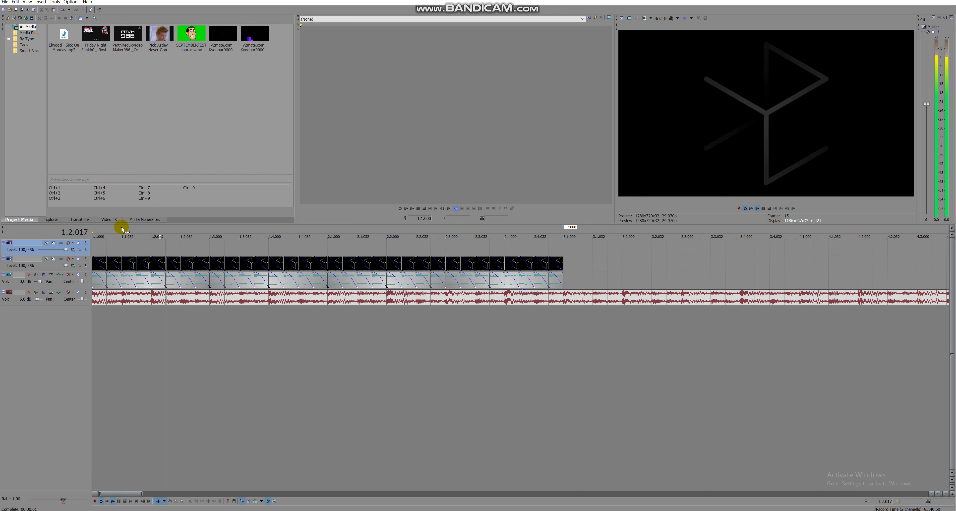
{"action": "key", "text": "space"}
Step: Compare the whole clip sequence from the project start with the music track muted and then unmuted
{"action": "left_click", "coordinate": [79, 292]}
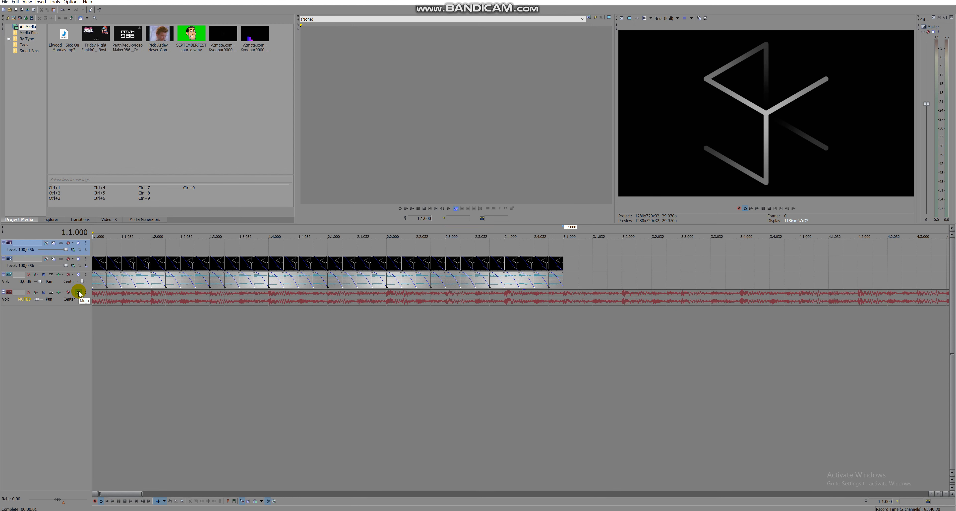
{"action": "key", "text": "space"}
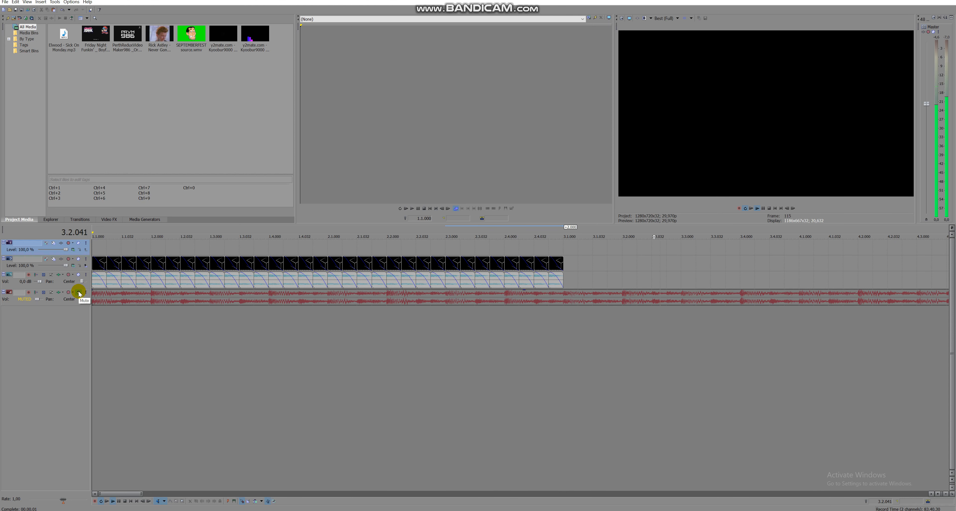
{"action": "key", "text": "space"}
{"action": "left_click", "coordinate": [78, 292]}
{"action": "key", "text": "space"}
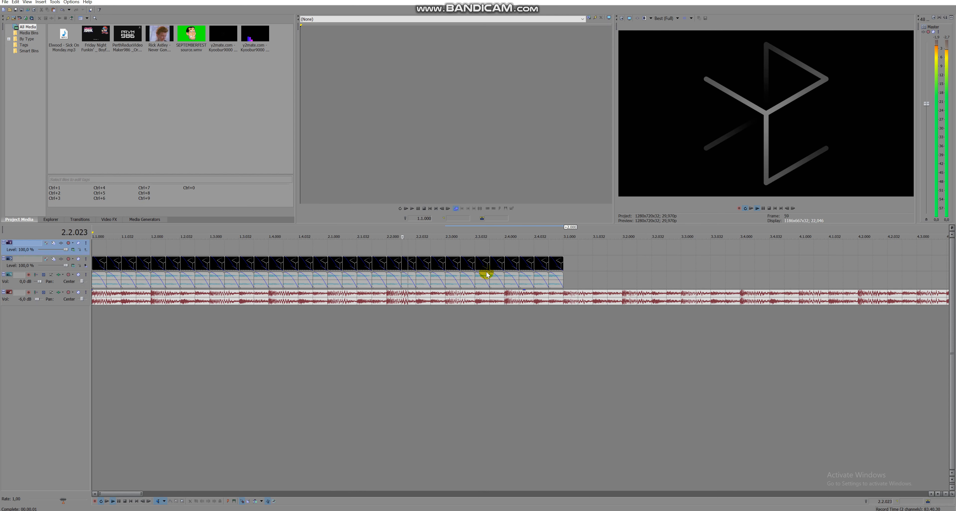
Step: Copy the eight video and audio clips starting at 2.3.000, paste them at 3.1.000, and play the pasted group
{"action": "left_click", "coordinate": [446, 245]}
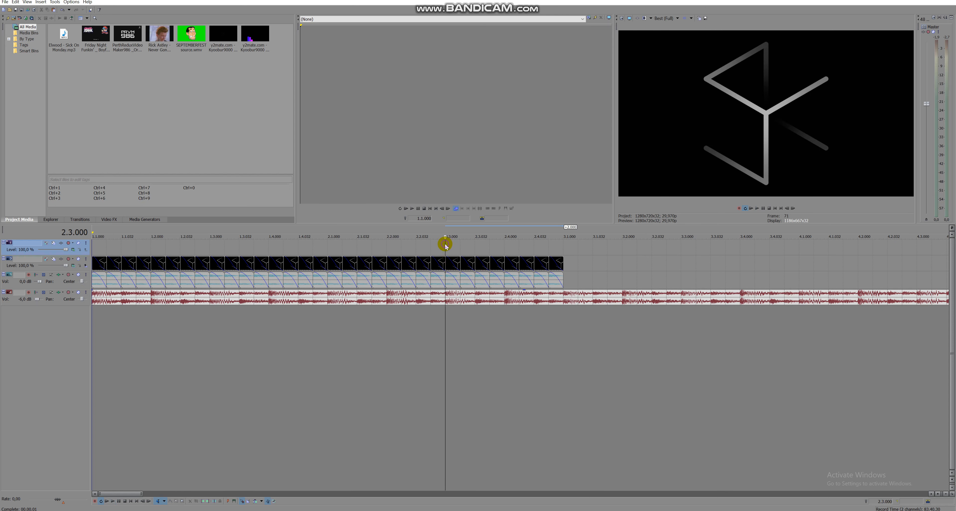
{"action": "left_click", "coordinate": [447, 262]}
{"action": "left_click", "coordinate": [555, 284], "text": "shift"}
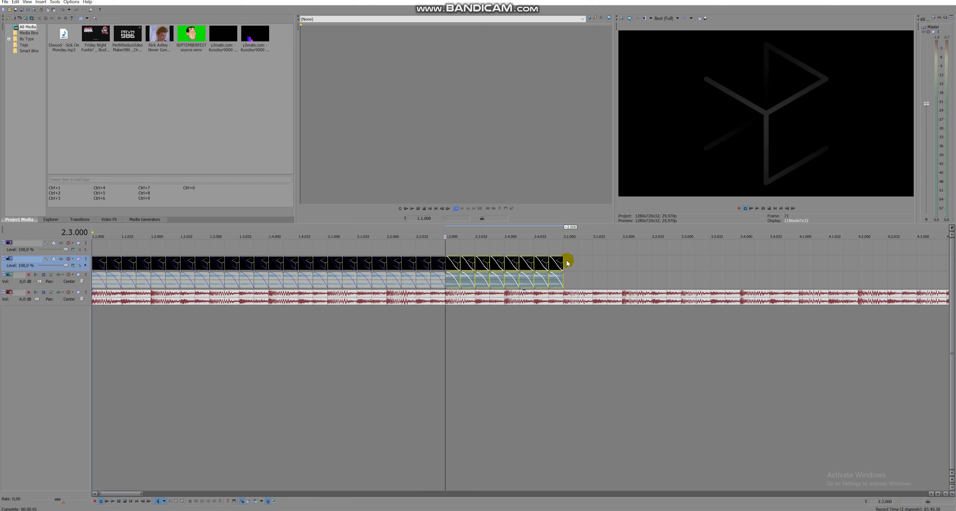
{"action": "left_click", "coordinate": [563, 260]}
{"action": "key", "text": "ctrl+v"}
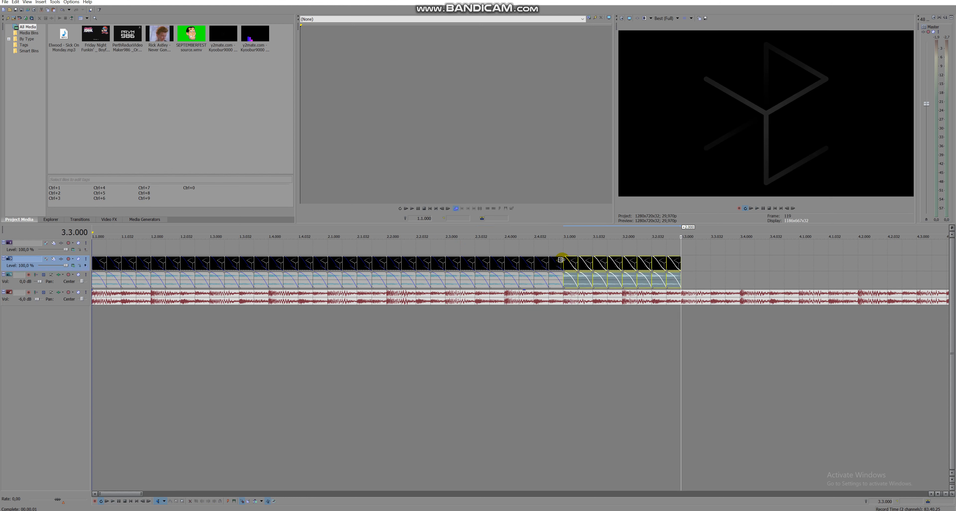
{"action": "left_click", "coordinate": [564, 231]}
{"action": "key", "text": "space"}
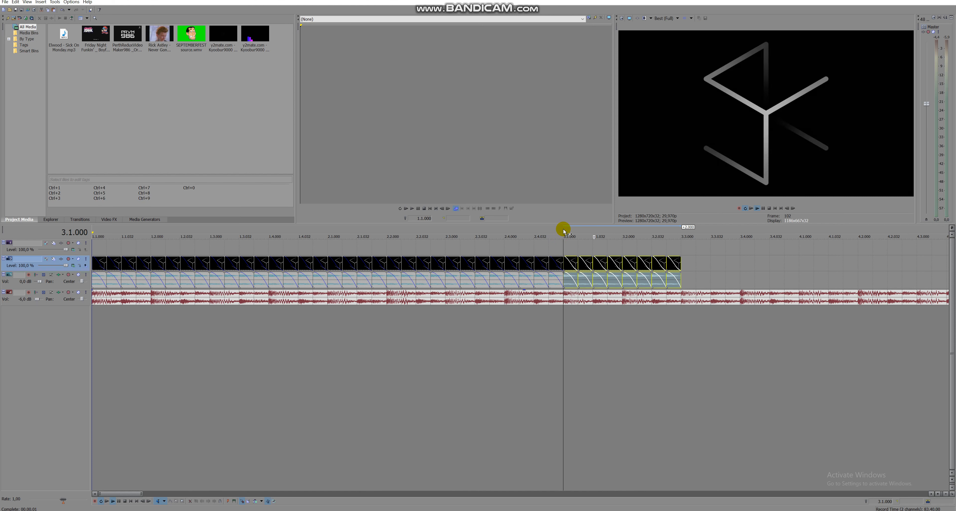
Step: Select the third, fourth, seventh and eighth audio clips in the group starting at 3.1.000, and move the playhead near the group's start
{"action": "left_click", "coordinate": [598, 280]}
{"action": "left_click", "coordinate": [615, 280], "text": "ctrl"}
{"action": "left_click", "coordinate": [659, 281], "text": "ctrl"}
{"action": "left_click", "coordinate": [675, 281], "text": "ctrl"}
{"action": "left_click_drag", "start_coordinate": [571, 222], "coordinate": [560, 231]}
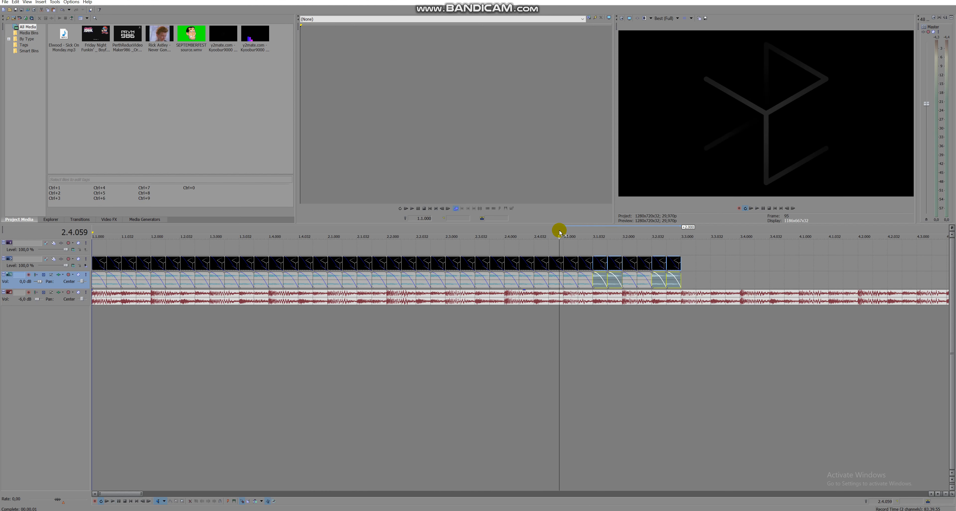
Step: Mute the music track and play the clips alone from 3.1.000
{"action": "left_click", "coordinate": [563, 245]}
{"action": "left_click", "coordinate": [79, 292]}
{"action": "key", "text": "space"}
{"action": "key", "text": "space"}
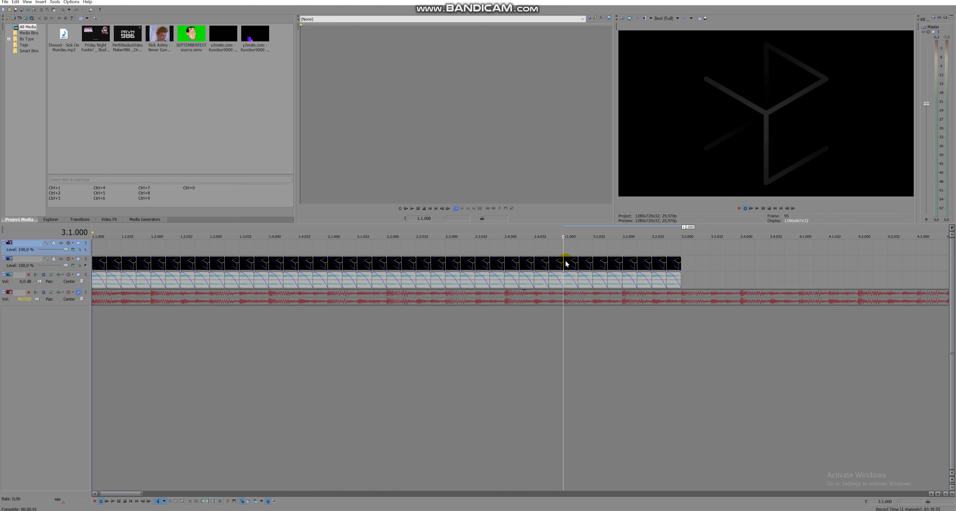
Step: Copy the eight video and audio clips starting at 3.1.000, paste them at 3.3.000, and play the pasted group
{"action": "left_click", "coordinate": [565, 260]}
{"action": "left_click", "coordinate": [672, 279], "text": "shift"}
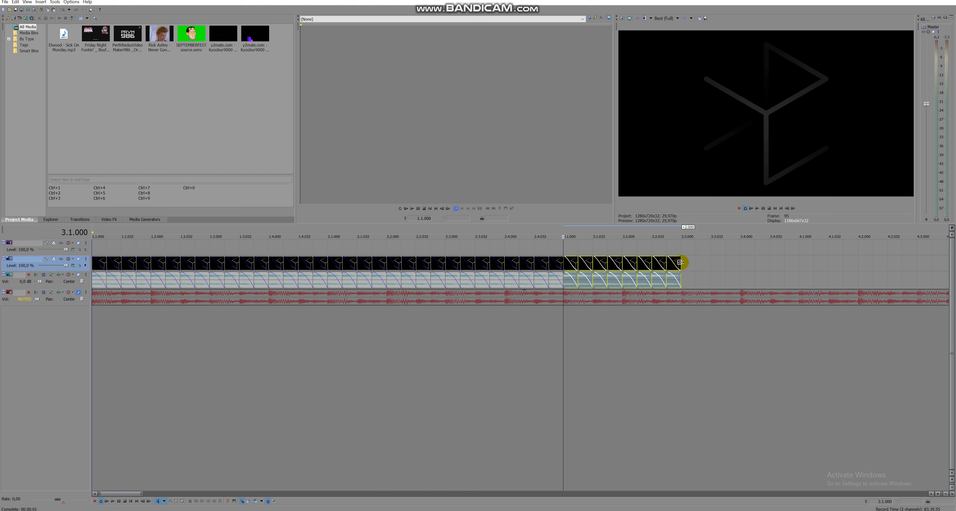
{"action": "left_click", "coordinate": [681, 262]}
{"action": "key", "text": "ctrl+v"}
{"action": "left_click", "coordinate": [681, 233]}
{"action": "key", "text": "space"}
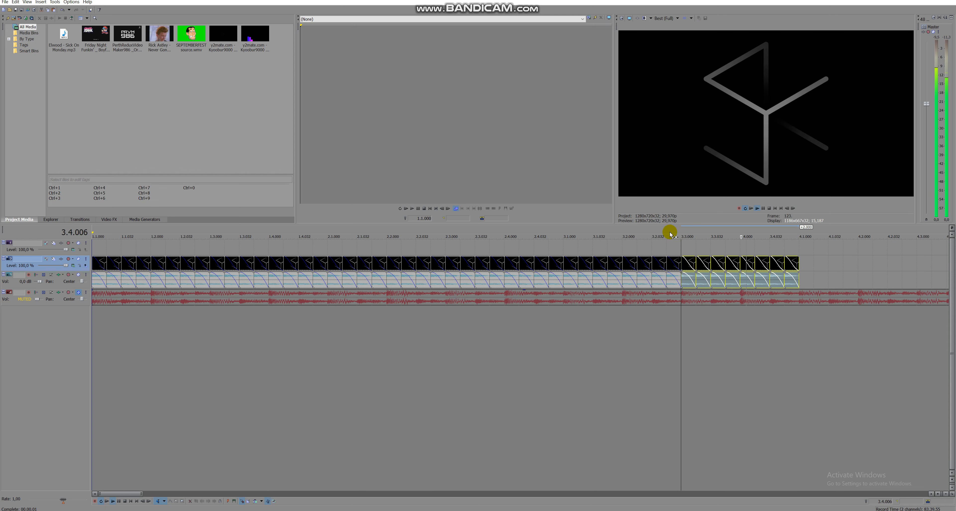
Step: Select the third, fourth, seventh and eighth audio clips in the group starting at 3.3.000, and play the group from its start
{"action": "left_click", "coordinate": [614, 233]}
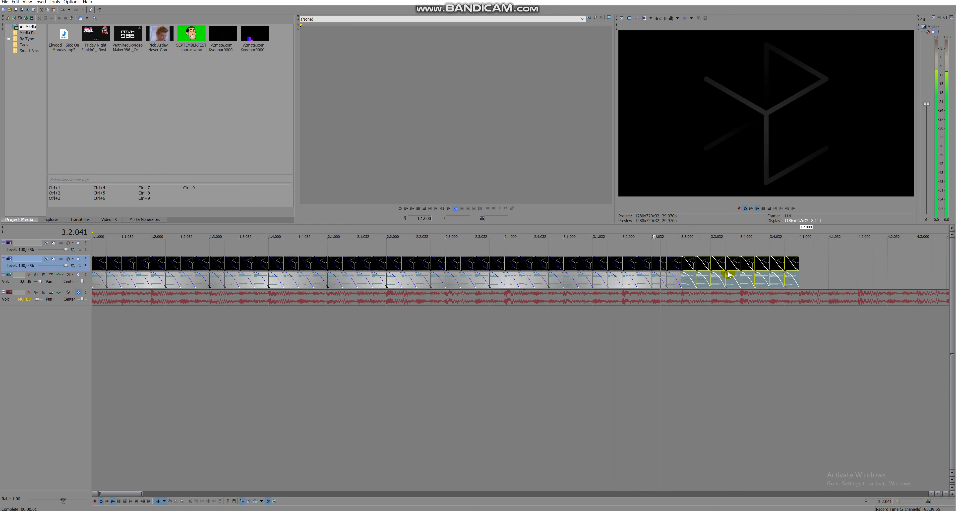
{"action": "left_click", "coordinate": [717, 282]}
{"action": "left_click", "coordinate": [731, 279], "text": "ctrl"}
{"action": "left_click", "coordinate": [778, 279], "text": "ctrl"}
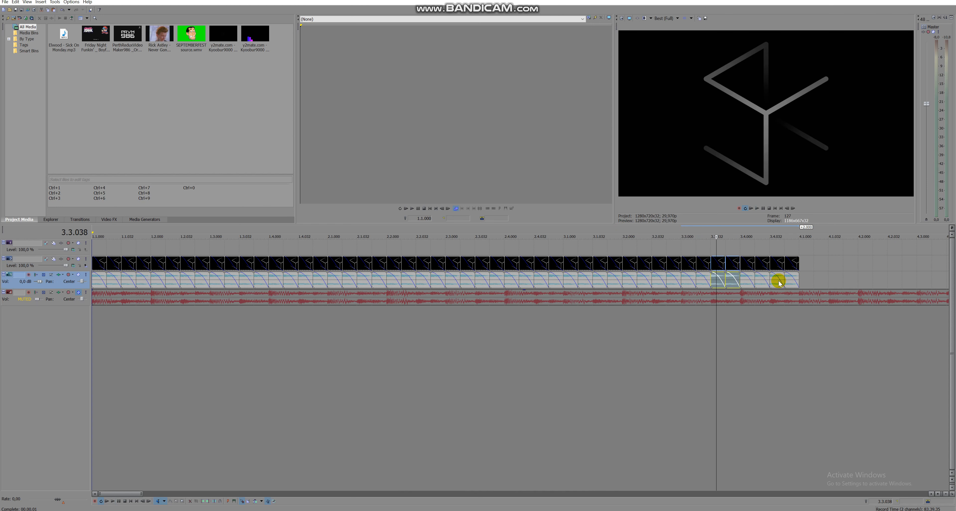
{"action": "left_click", "coordinate": [681, 228]}
{"action": "key", "text": "space"}
{"action": "key", "text": "space"}
{"action": "key", "text": "space"}
{"action": "key", "text": "space"}
Step: Play the preceding clip groups from the middle of measure 2, and return the playhead to 3.3.000
{"action": "left_click", "coordinate": [431, 230]}
{"action": "key", "text": "space"}
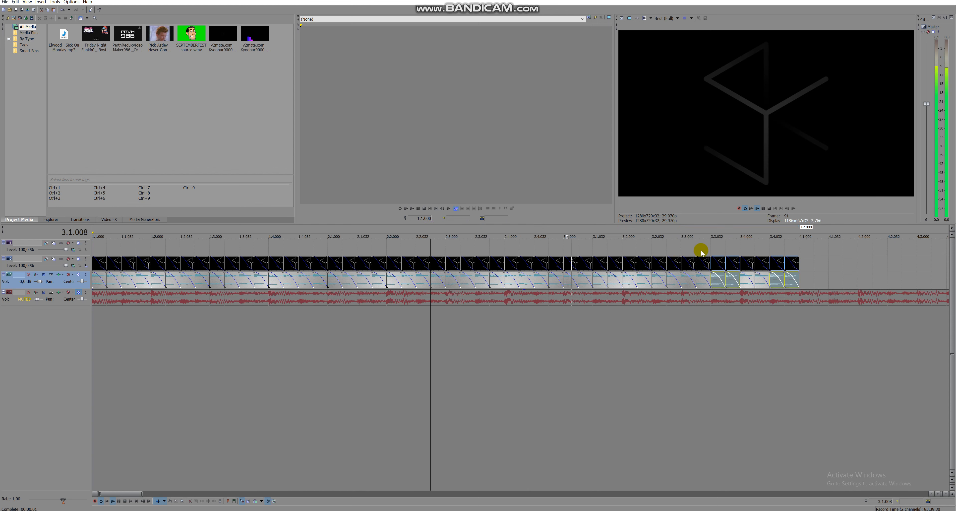
{"action": "left_click", "coordinate": [684, 246]}
{"action": "key", "text": "space"}
Step: Copy the eight video and audio clips starting at 3.3.000 and paste them at 4.1.000
{"action": "left_click", "coordinate": [688, 263]}
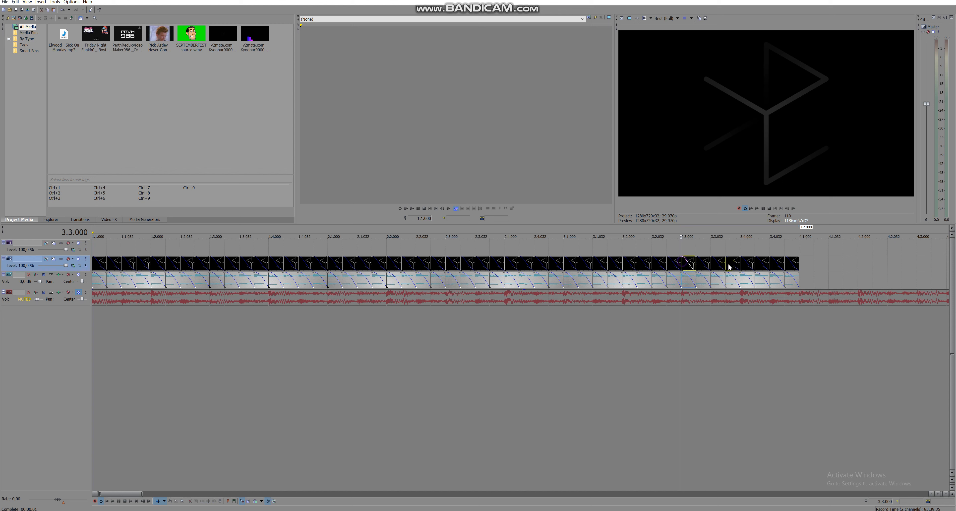
{"action": "left_click", "coordinate": [791, 279], "text": "shift"}
{"action": "key", "text": "ctrl+c"}
{"action": "left_click", "coordinate": [800, 262]}
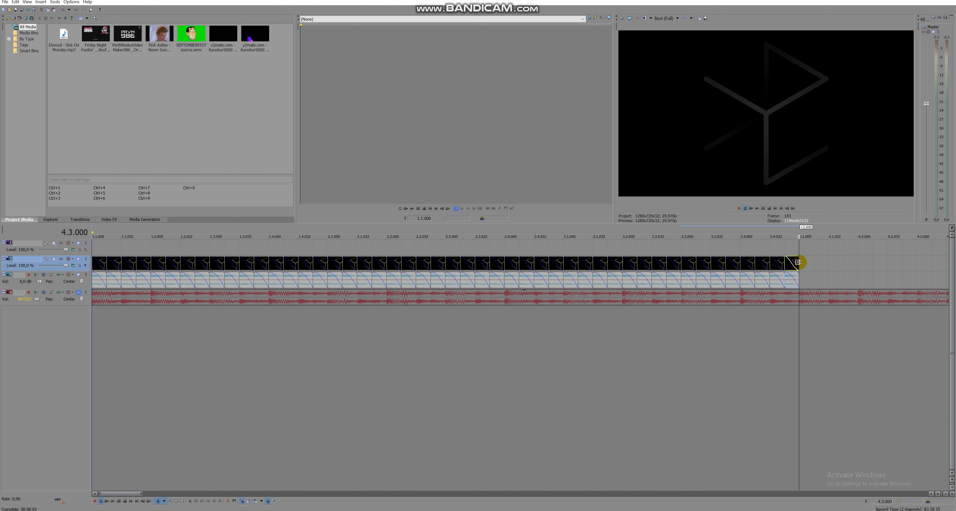
{"action": "key", "text": "ctrl+v"}
Step: Select the first two audio clips in the group starting at 4.1.000, and play the group from its start
{"action": "left_click", "coordinate": [805, 277]}
{"action": "left_click", "coordinate": [817, 281], "text": "shift"}
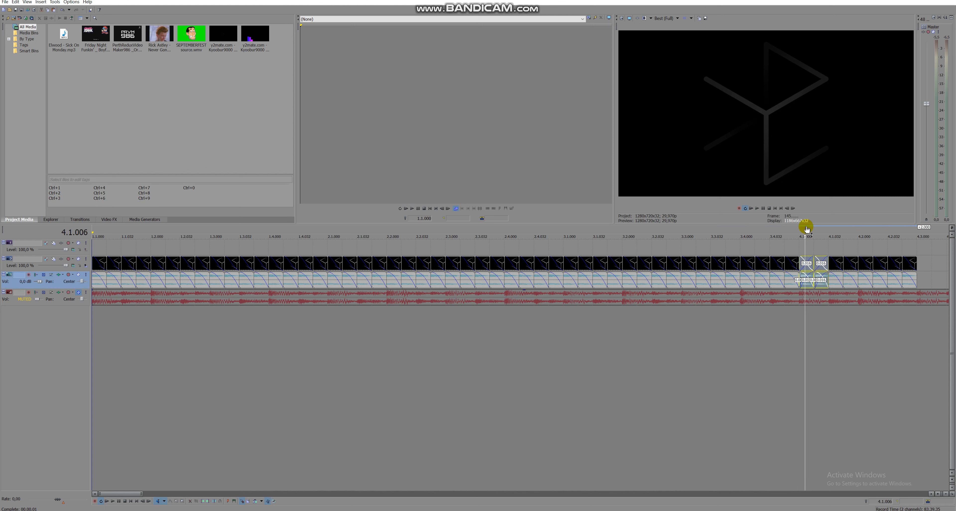
{"action": "key", "text": "ctrl+r"}
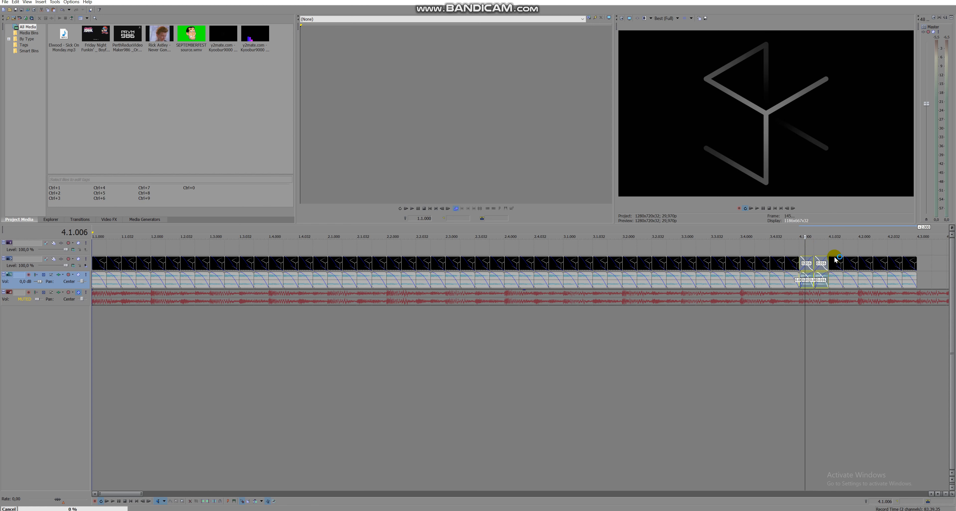
{"action": "key", "text": "ctrl+z"}
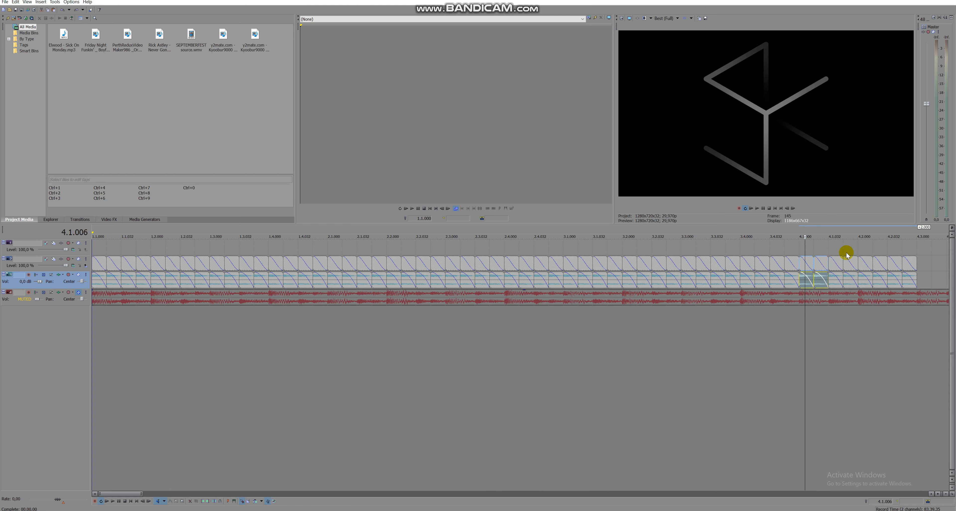
{"action": "scroll", "coordinate": [847, 253], "scroll_direction": "up", "scroll_amount": 1}
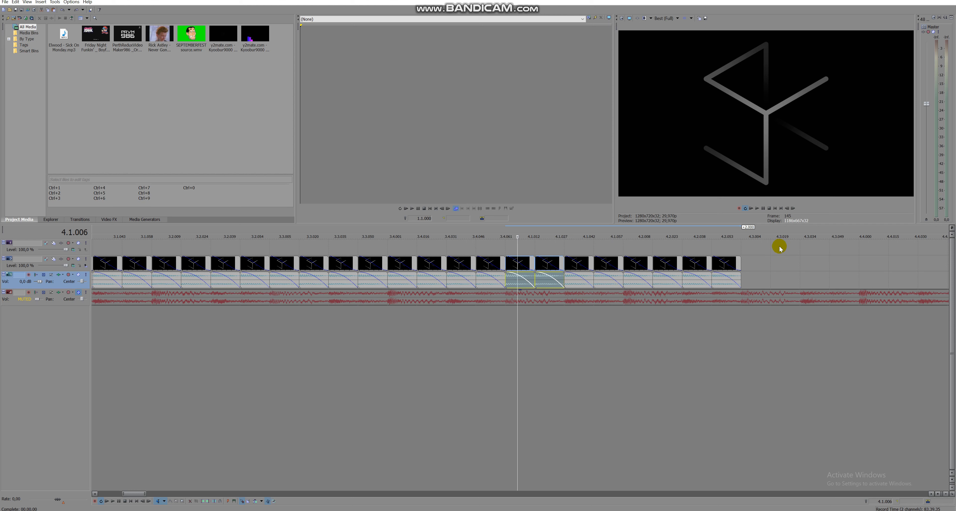
{"action": "left_click", "coordinate": [504, 244]}
{"action": "key", "text": "space"}
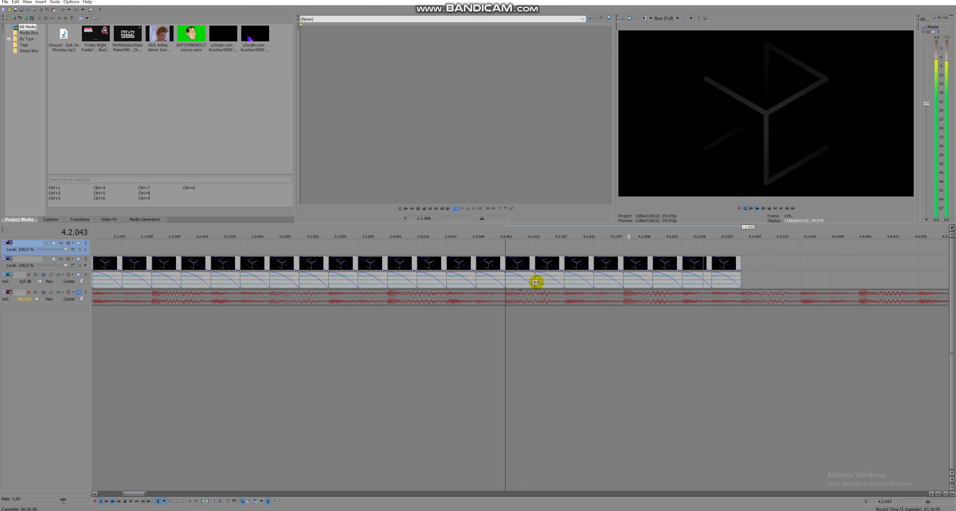
{"action": "key", "text": "space"}
{"action": "left_click", "coordinate": [342, 240]}
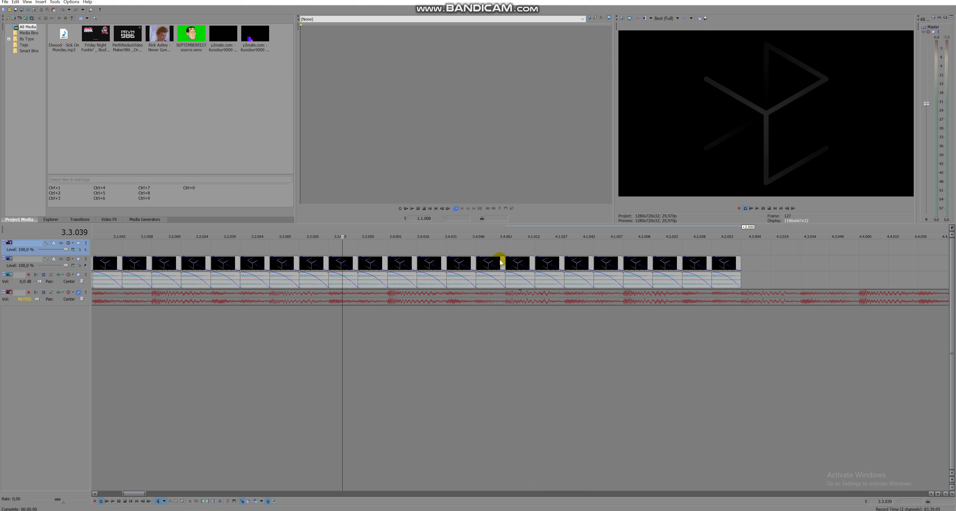
{"action": "left_click", "coordinate": [486, 282]}
{"action": "left_click", "coordinate": [512, 282], "text": "ctrl"}
{"action": "left_click", "coordinate": [609, 281], "text": "ctrl"}
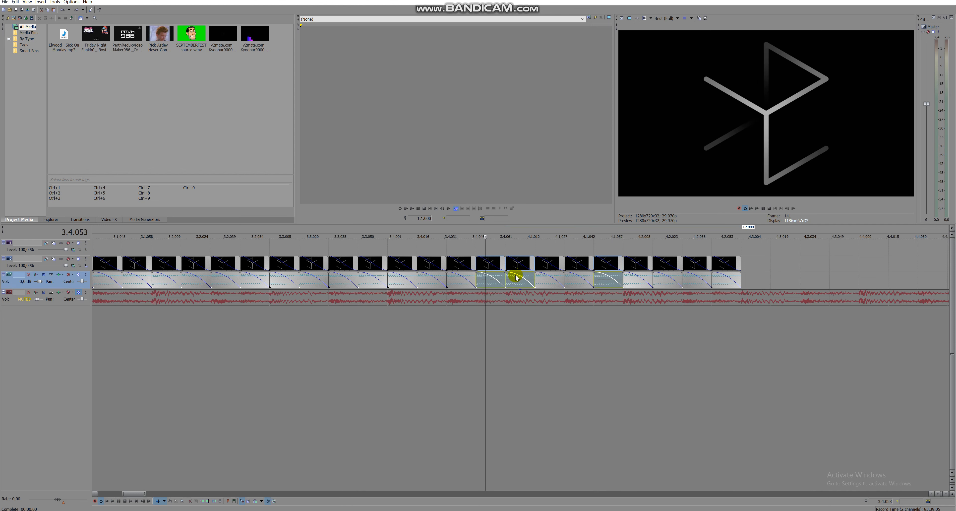
Step: Select the first, second, fifth and sixth audio clips in the group starting at 4.1.000, and play from 4.1.000
{"action": "left_click", "coordinate": [517, 278]}
{"action": "left_click", "coordinate": [545, 282], "text": "ctrl"}
{"action": "left_click", "coordinate": [626, 282], "text": "ctrl"}
{"action": "left_click", "coordinate": [656, 277], "text": "ctrl"}
{"action": "left_click", "coordinate": [505, 234]}
{"action": "key", "text": "space"}
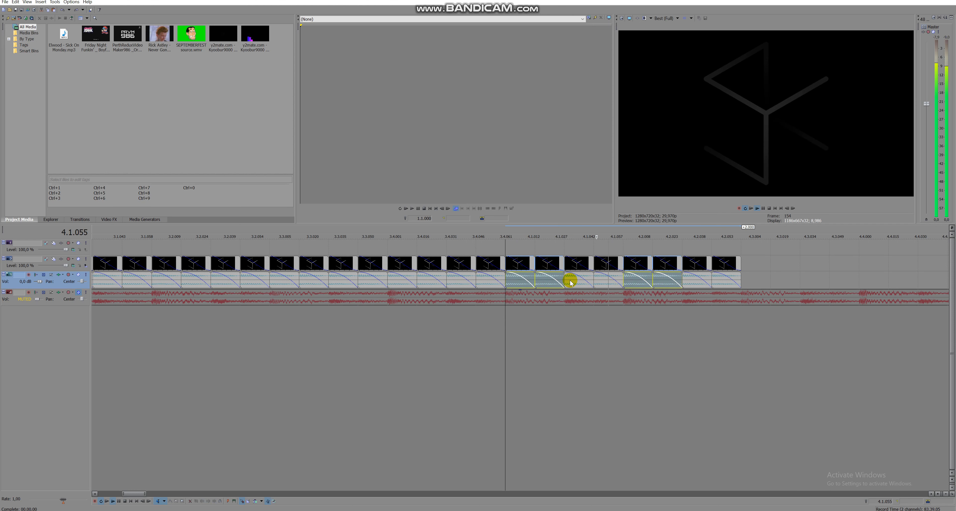
{"action": "key", "text": "space"}
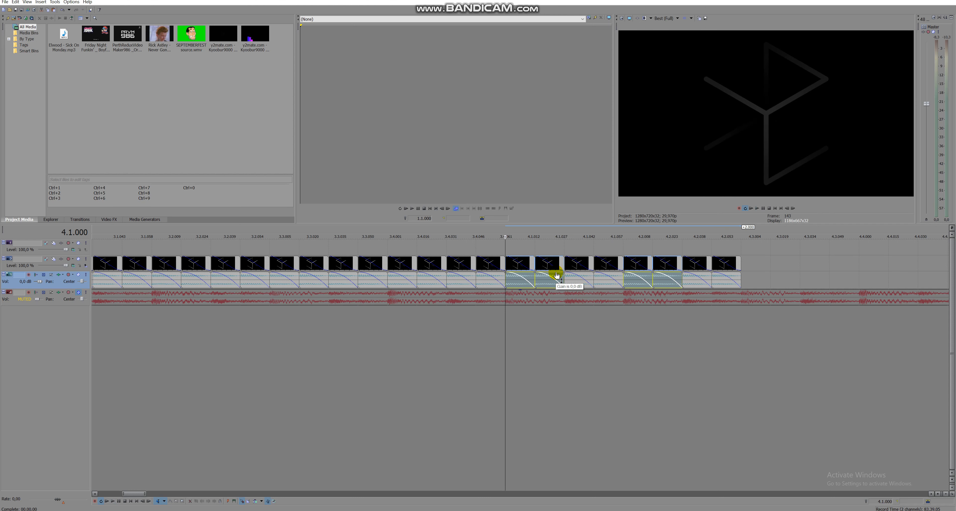
Step: Try pasting the eight video and audio clips starting at 4.1.000 again at 4.3.000, play them, and undo the paste
{"action": "scroll", "coordinate": [616, 282], "scroll_direction": "down", "scroll_amount": 1}
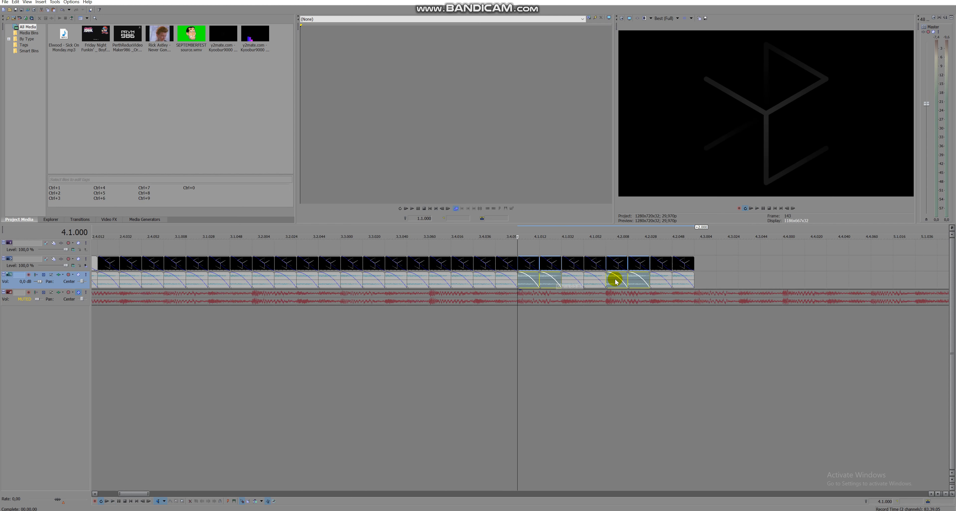
{"action": "scroll", "coordinate": [551, 272], "scroll_direction": "down", "scroll_amount": 1}
{"action": "left_click", "coordinate": [518, 262]}
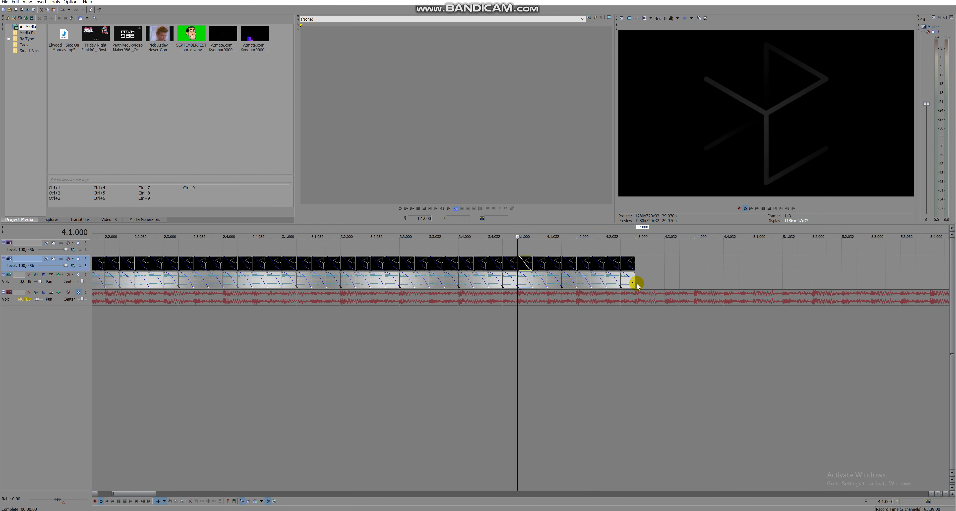
{"action": "left_click", "coordinate": [629, 283], "text": "shift"}
{"action": "left_click", "coordinate": [634, 261]}
{"action": "key", "text": "ctrl+v"}
{"action": "left_click", "coordinate": [635, 229]}
{"action": "key", "text": "space"}
{"action": "key", "text": "ctrl+z"}
Step: Play the existing clips from 3.3.032 and 3.4.000 to find the section that fits the next part
{"action": "left_click", "coordinate": [429, 228]}
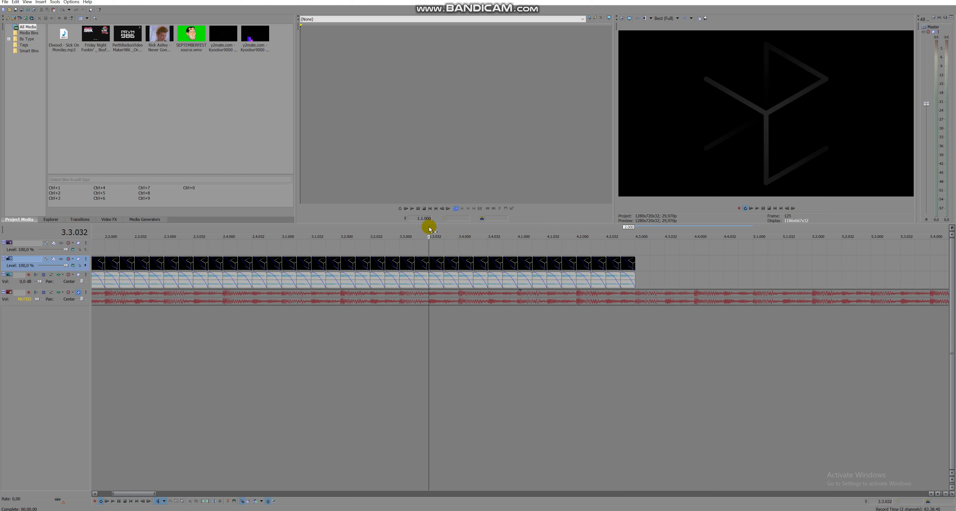
{"action": "key", "text": "space"}
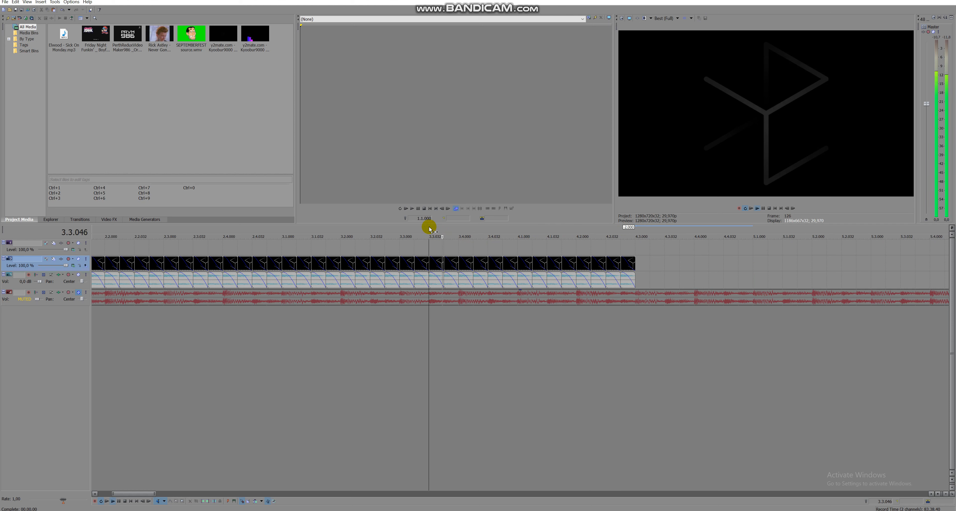
{"action": "left_click", "coordinate": [459, 248]}
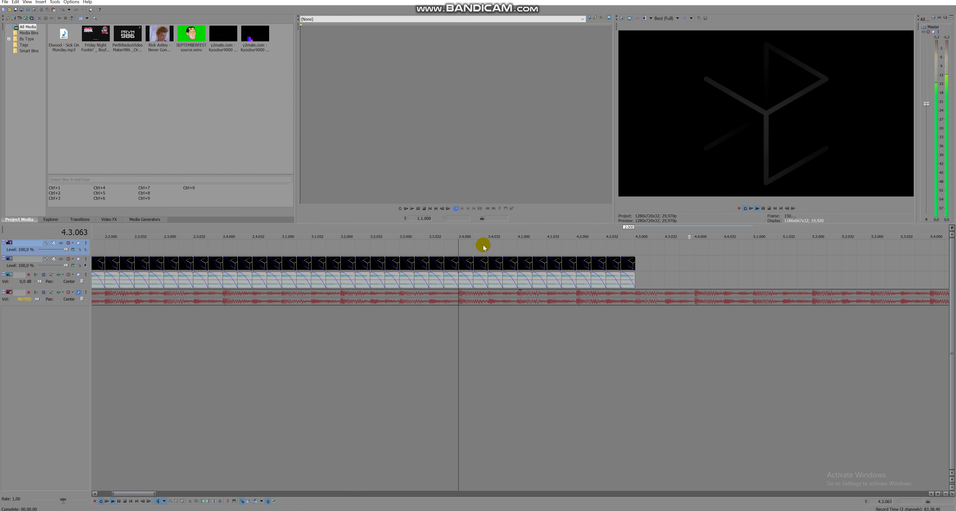
{"action": "key", "text": "space"}
{"action": "left_click", "coordinate": [415, 248]}
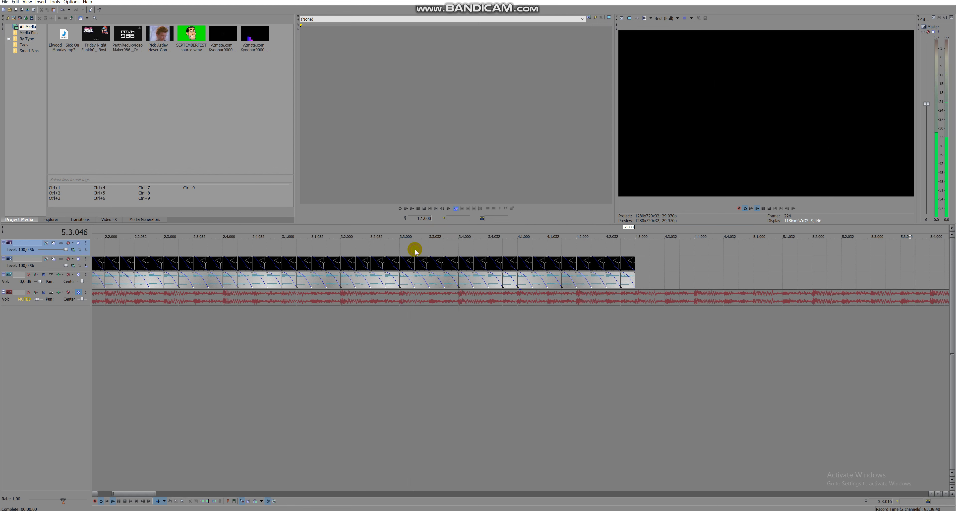
{"action": "left_click", "coordinate": [429, 247]}
{"action": "key", "text": "space"}
{"action": "key", "text": "space"}
{"action": "key", "text": "space"}
{"action": "key", "text": "space"}
{"action": "left_click", "coordinate": [457, 247]}
{"action": "key", "text": "space"}
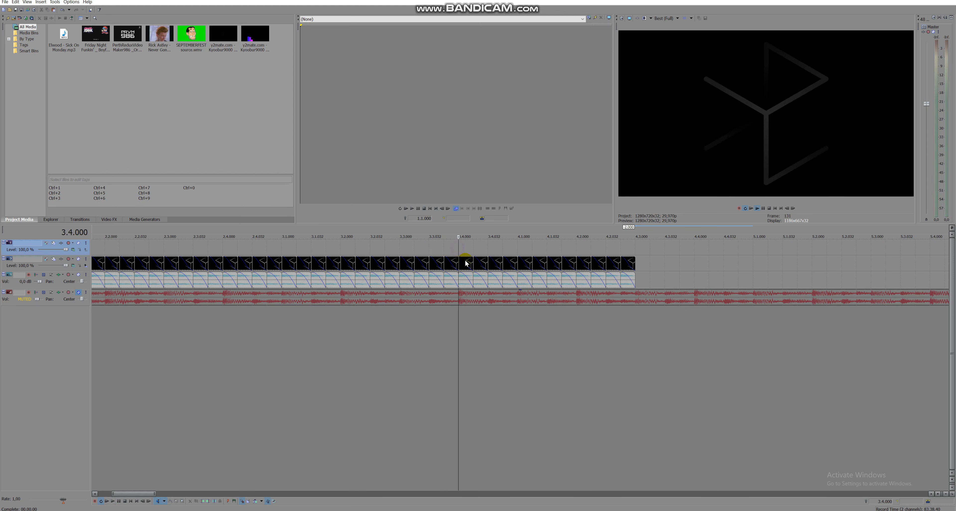
{"action": "key", "text": "space"}
Step: Copy the four video and audio clips starting at 3.4.000, paste them twice in a row from 4.3.000, and play the pasted clips
{"action": "left_click", "coordinate": [460, 263]}
{"action": "left_click", "coordinate": [509, 285], "text": "shift"}
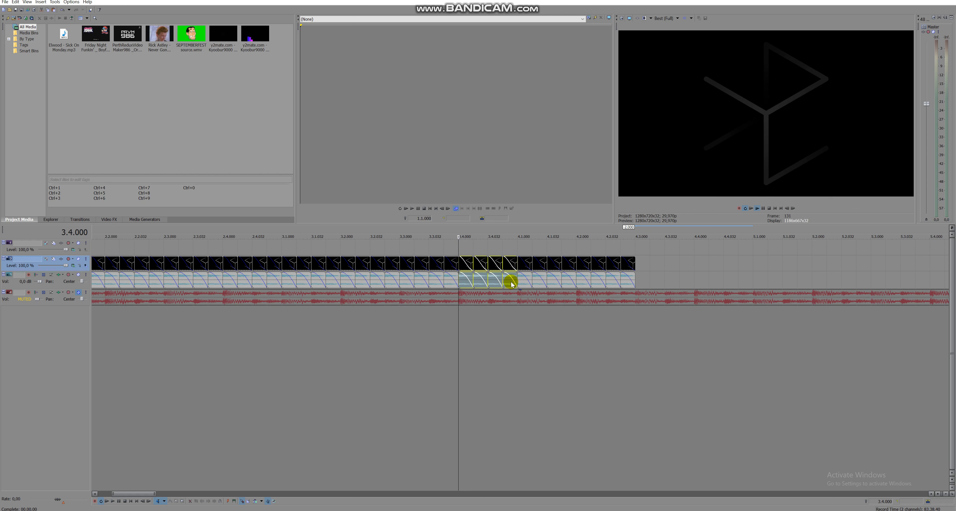
{"action": "key", "text": "space"}
{"action": "key", "text": "space"}
{"action": "key", "text": "space"}
{"action": "left_click", "coordinate": [633, 256]}
{"action": "key", "text": "ctrl+v"}
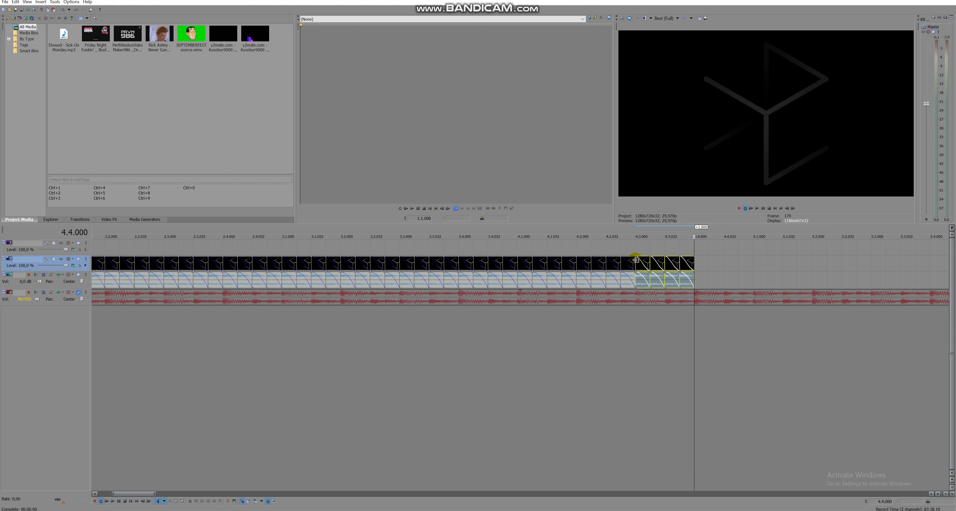
{"action": "key", "text": "ctrl+v"}
{"action": "left_click", "coordinate": [634, 252]}
{"action": "key", "text": "space"}
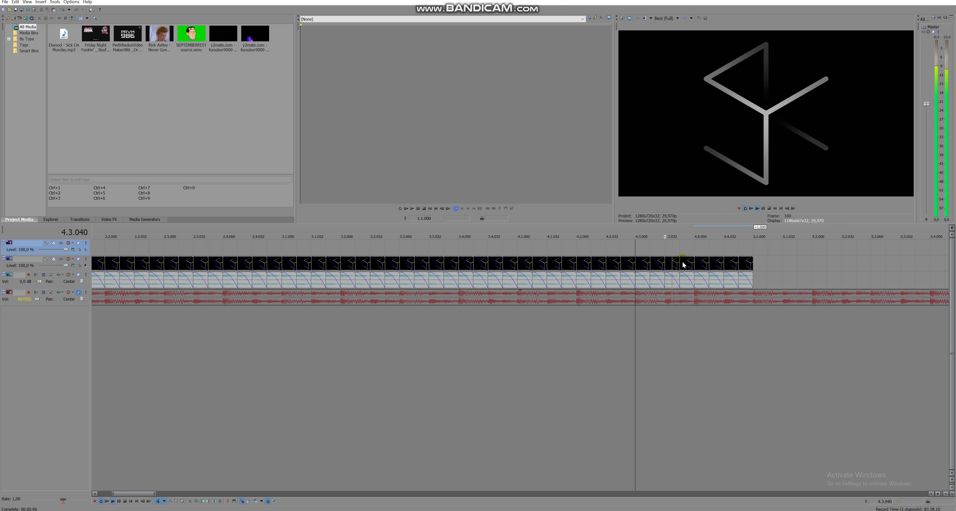
Step: Select the four video and audio clips starting at 4.4.000 and play them
{"action": "left_click", "coordinate": [695, 264]}
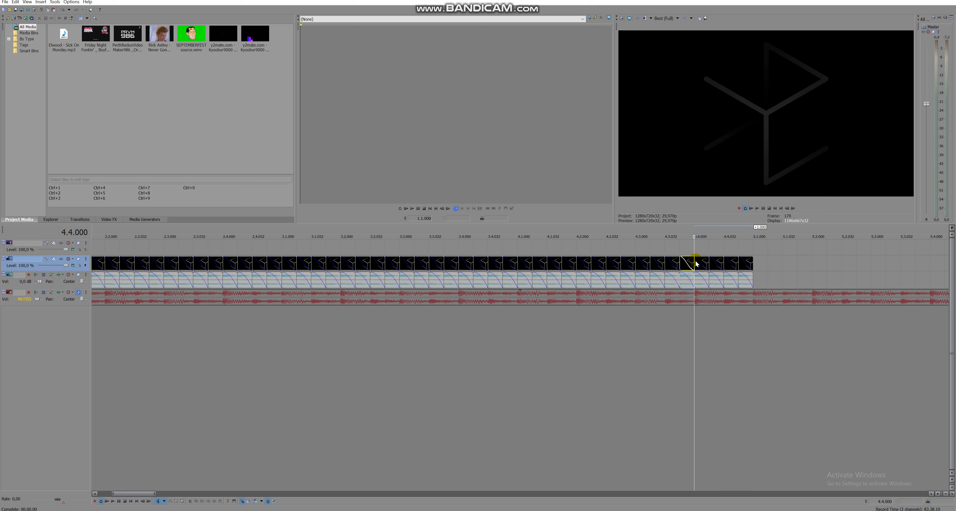
{"action": "left_click", "coordinate": [747, 281], "text": "shift"}
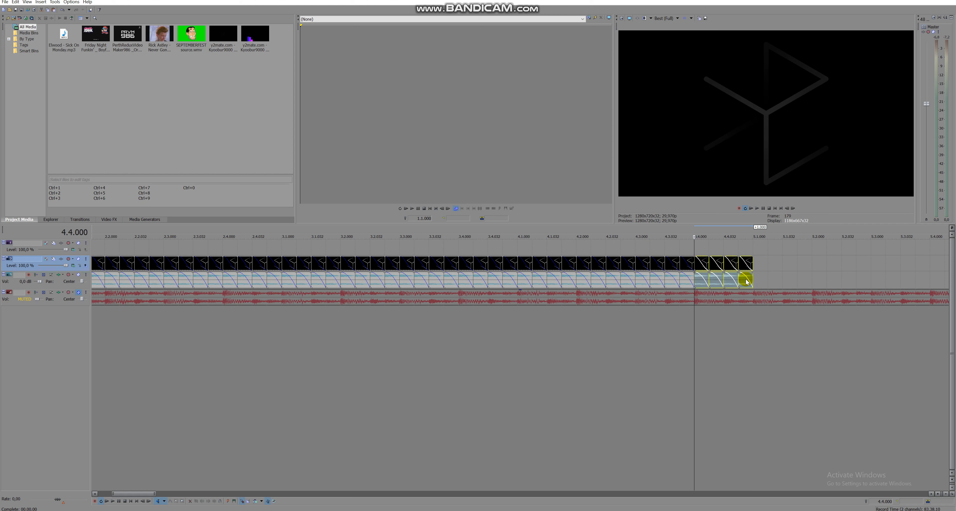
{"action": "key", "text": "space"}
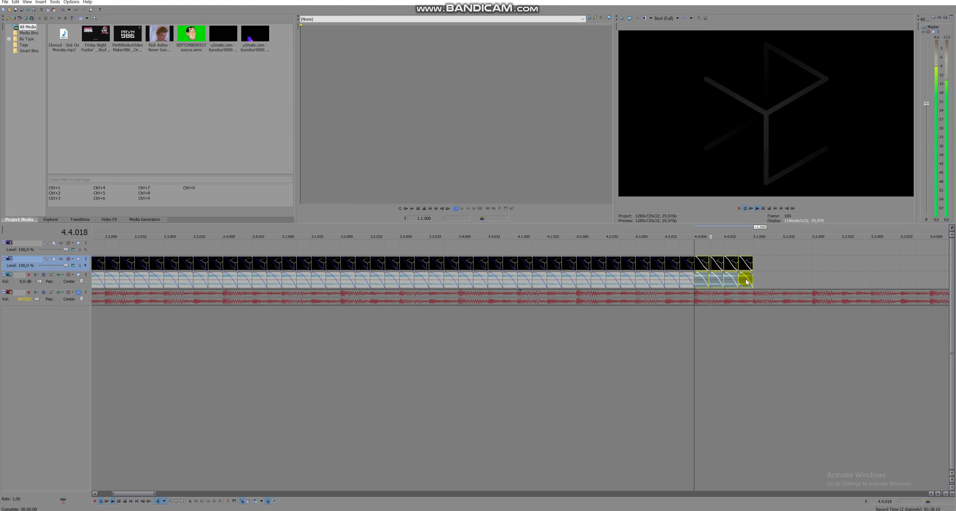
Step: Play the sequence from several earlier points, including 4.1.053 and 3.4.039, to compare it with the clips starting at 4.4.000
{"action": "left_click", "coordinate": [606, 227]}
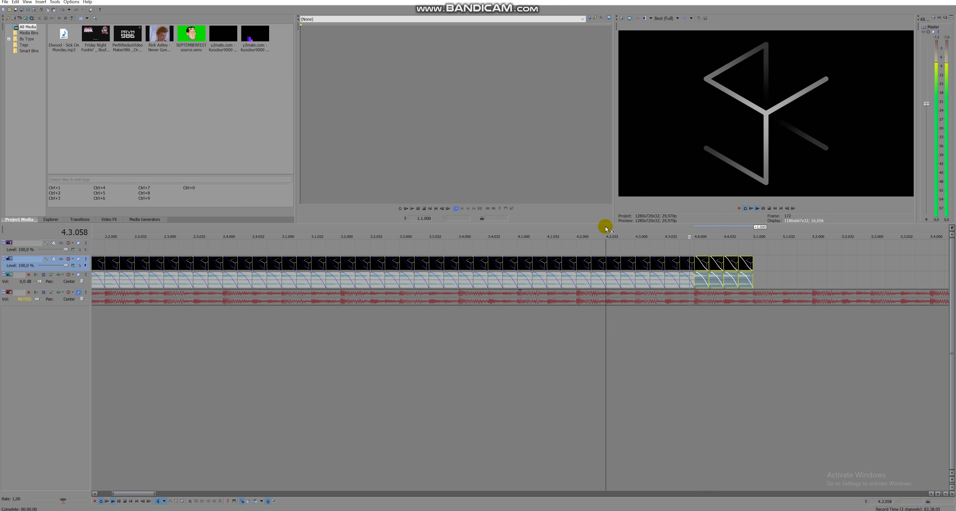
{"action": "key", "text": "space"}
{"action": "left_click", "coordinate": [567, 228]}
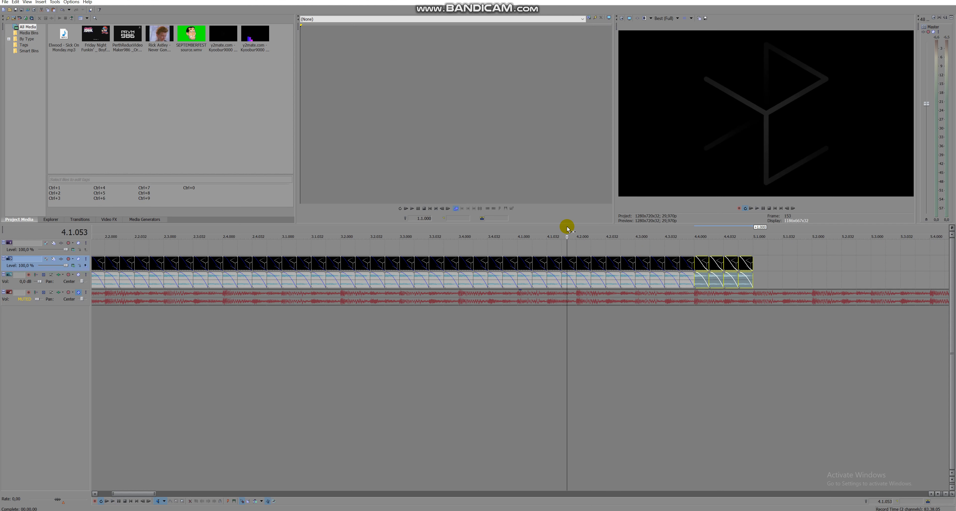
{"action": "key", "text": "space"}
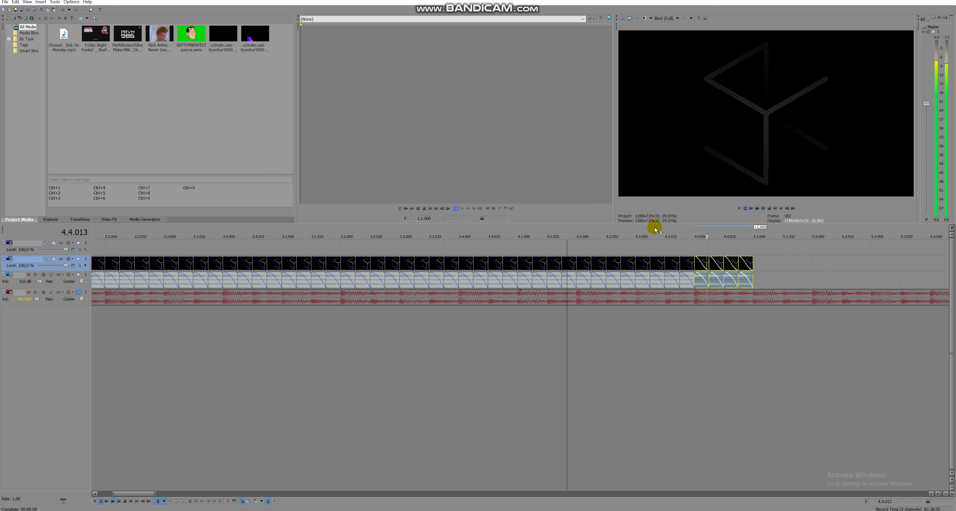
{"action": "left_click", "coordinate": [694, 228]}
{"action": "left_click", "coordinate": [619, 228]}
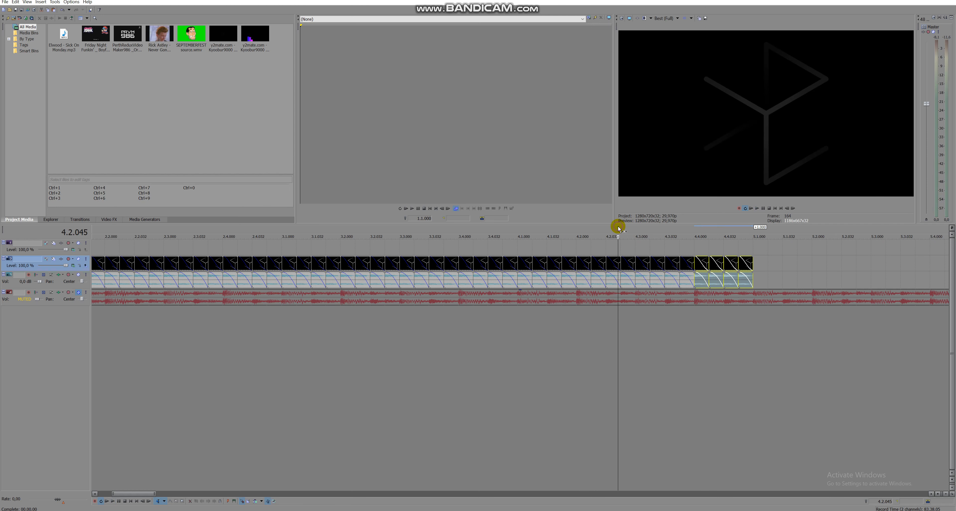
{"action": "left_click", "coordinate": [494, 228]}
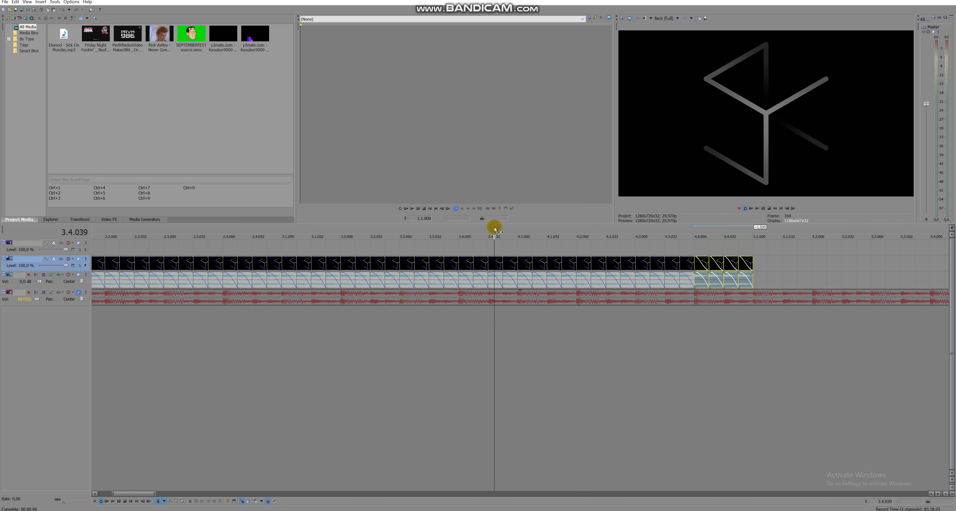
{"action": "key", "text": "space"}
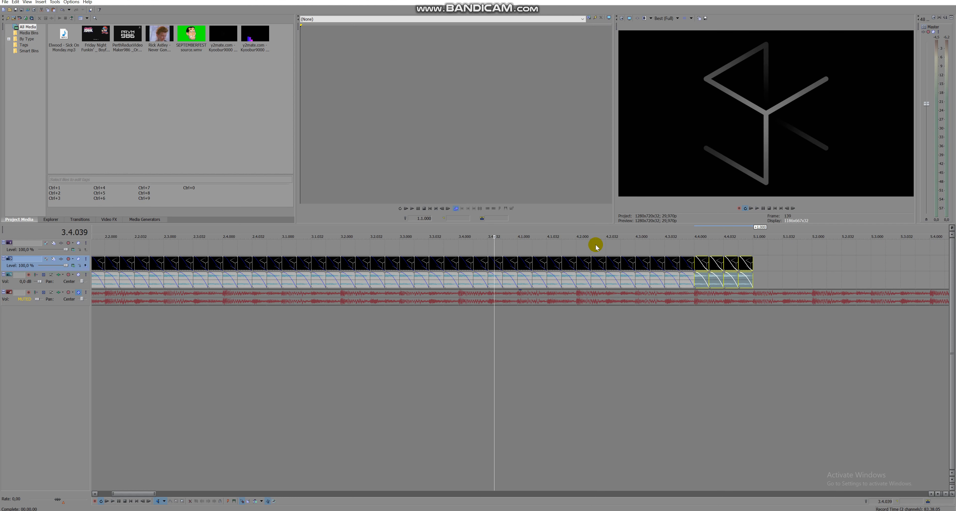
{"action": "left_click", "coordinate": [695, 228]}
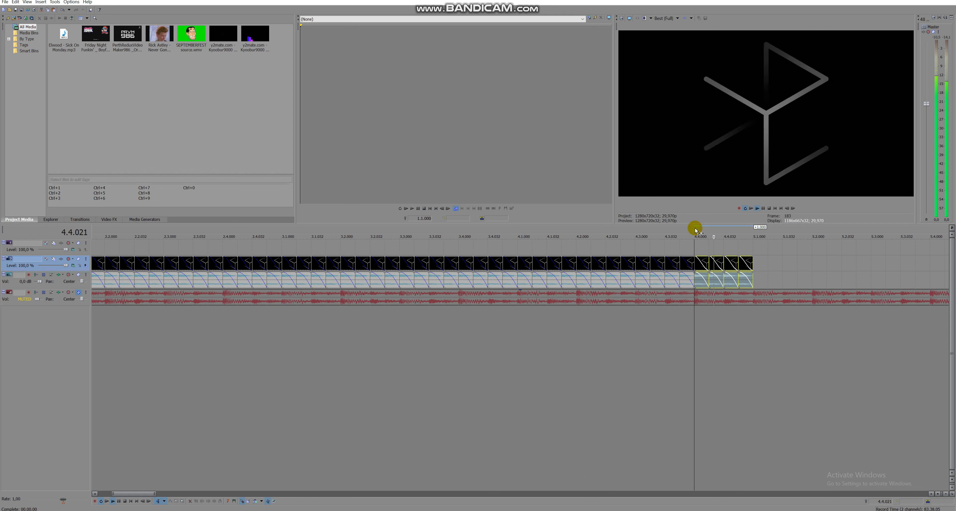
Step: Select the last two video and audio clips of the sequence and play them from where they start
{"action": "left_click", "coordinate": [727, 263]}
{"action": "left_click", "coordinate": [746, 286], "text": "ctrl"}
{"action": "left_click", "coordinate": [728, 235]}
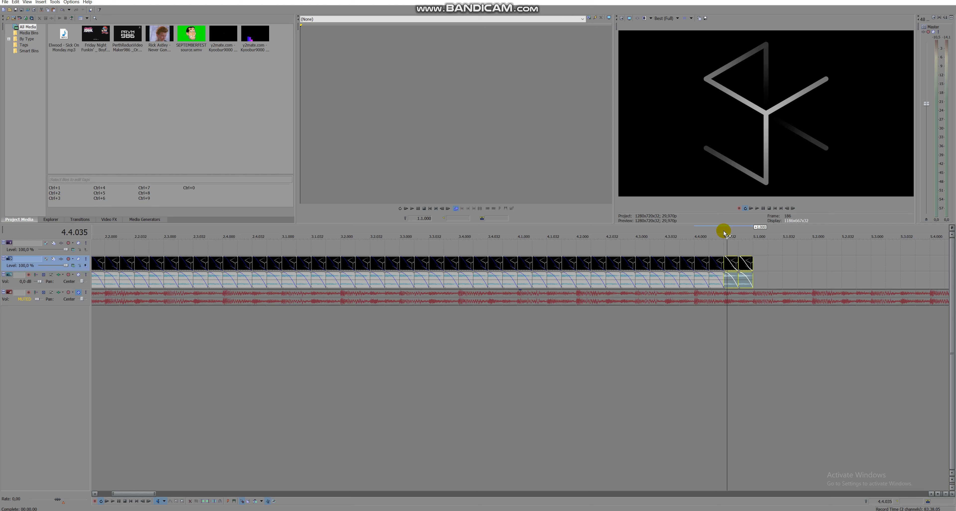
{"action": "left_click", "coordinate": [724, 232]}
{"action": "key", "text": "space"}
{"action": "key", "text": "space"}
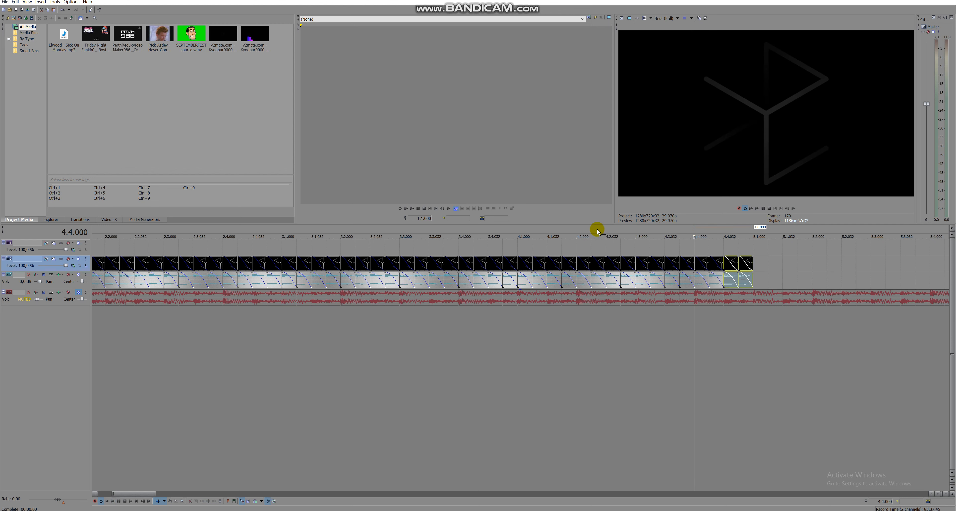
Step: Play the sequence from 4.1.000 through its last clip and save the project
{"action": "left_click", "coordinate": [522, 230]}
{"action": "key", "text": "space"}
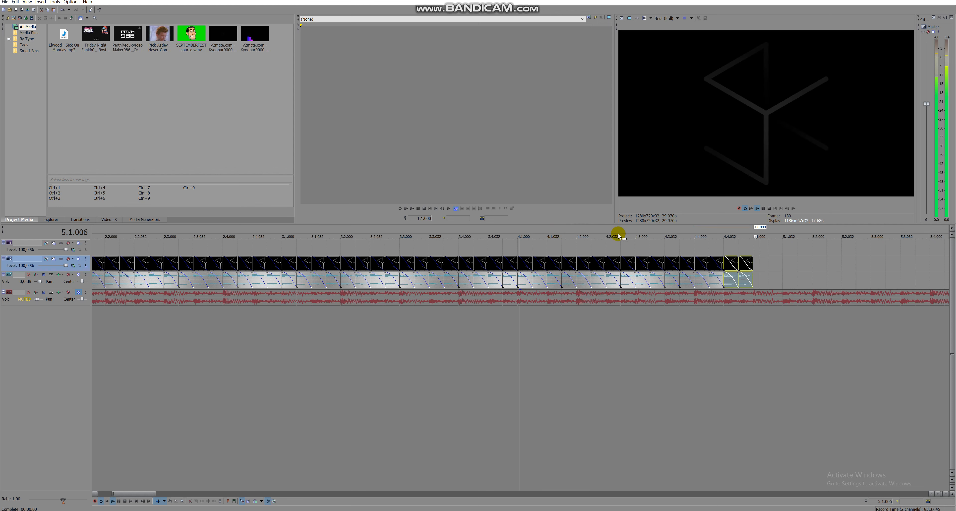
{"action": "scroll", "coordinate": [335, 278], "scroll_direction": "down", "scroll_amount": 4}
{"action": "key", "text": "space"}
{"action": "left_click", "coordinate": [17, 11]}
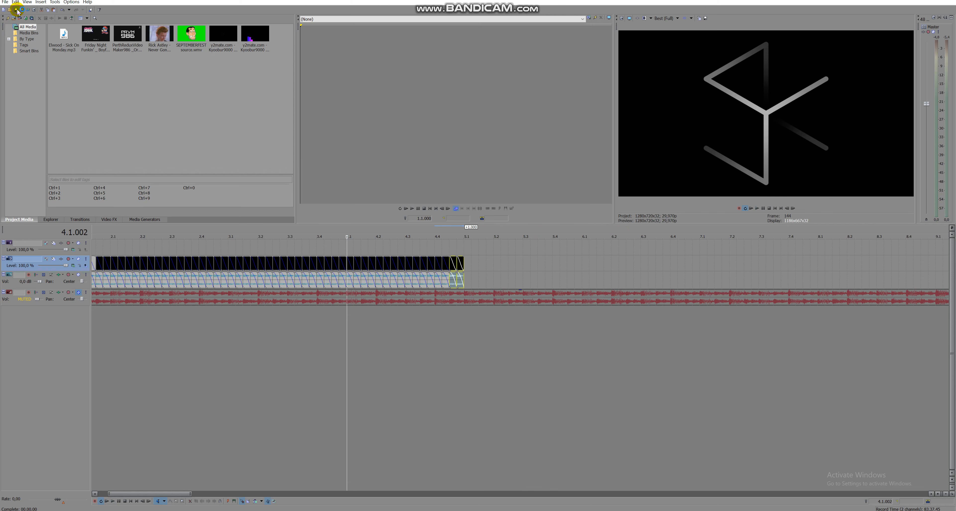
Step: Play the entire clip sequence from the start of the project with the music track muted
{"action": "left_click", "coordinate": [132, 501]}
{"action": "scroll", "coordinate": [271, 278], "scroll_direction": "down", "scroll_amount": 2}
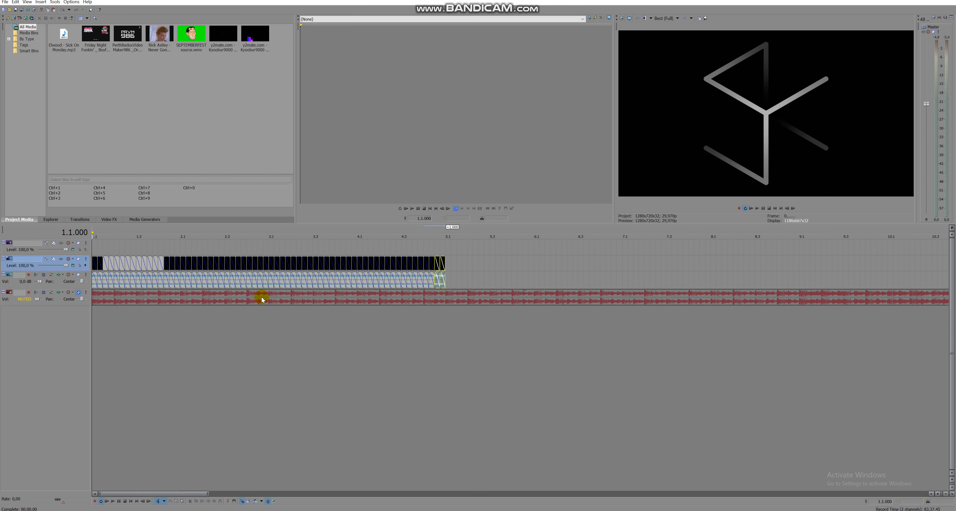
{"action": "key", "text": "space"}
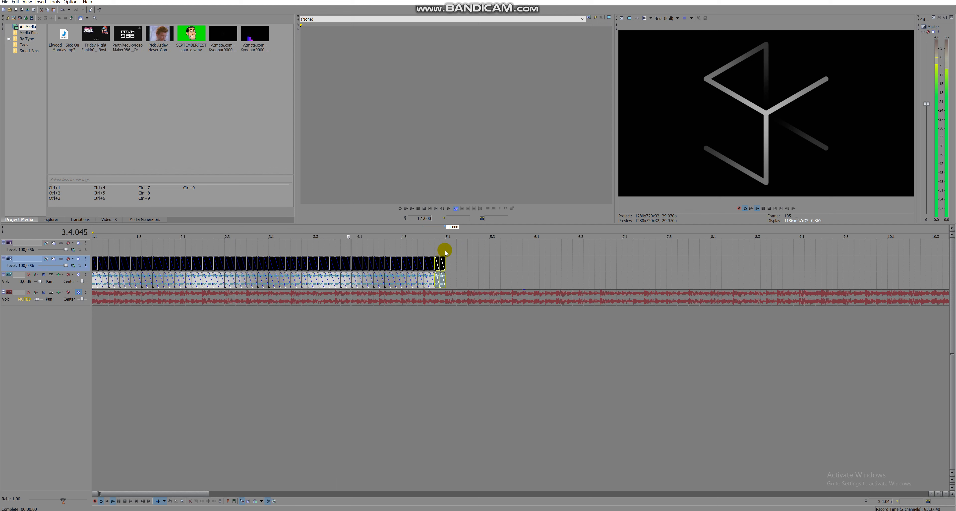
{"action": "key", "text": "space"}
Step: Unmute the music track, play the clip sequence together with it from the start, and mute the music track again
{"action": "left_click", "coordinate": [79, 293]}
{"action": "key", "text": "space"}
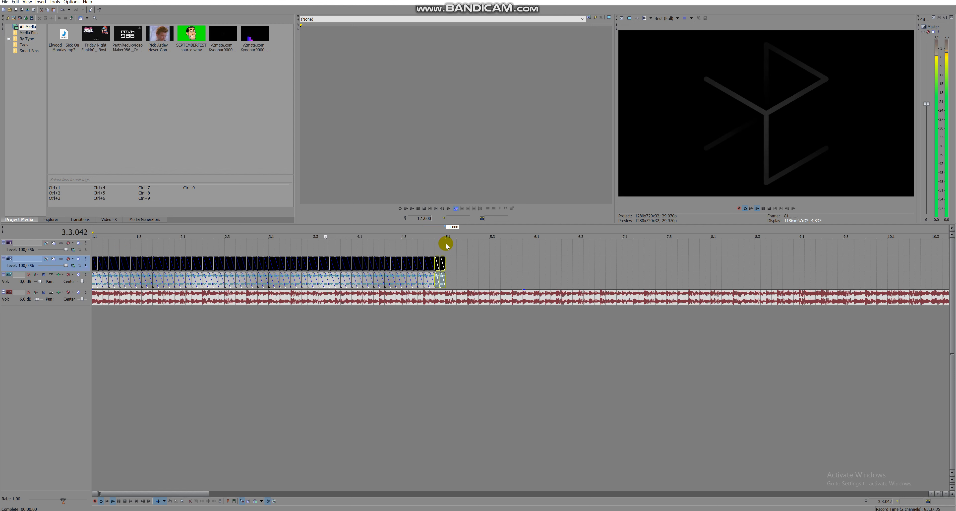
{"action": "key", "text": "space"}
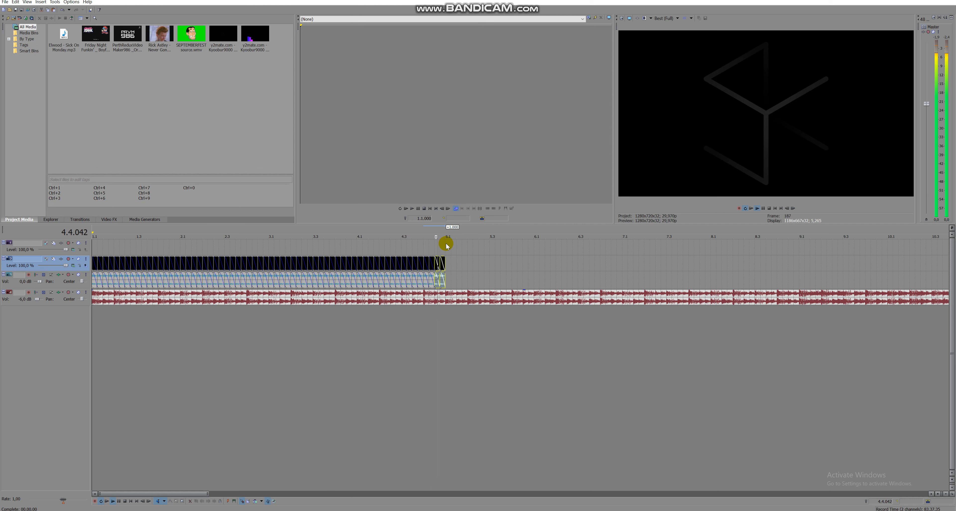
{"action": "left_click", "coordinate": [78, 292]}
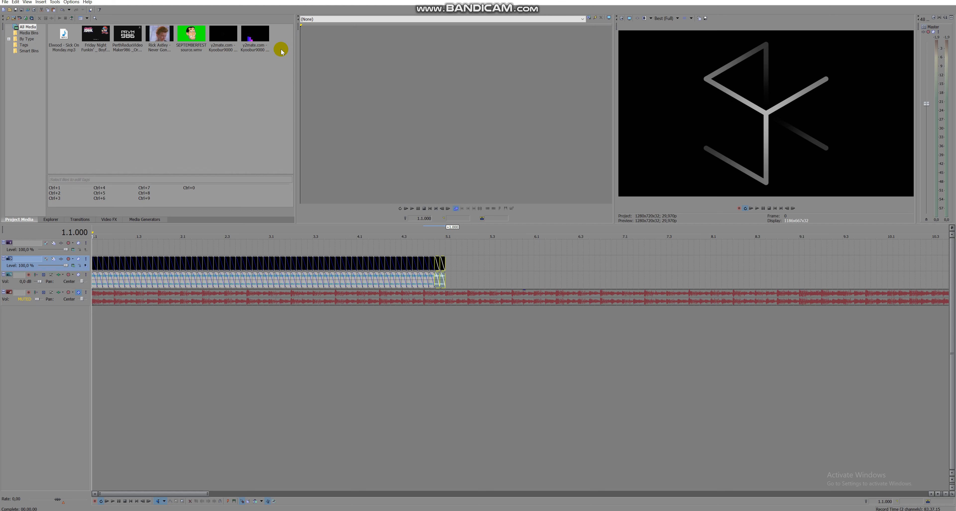
{"action": "left_click", "coordinate": [401, 251]}
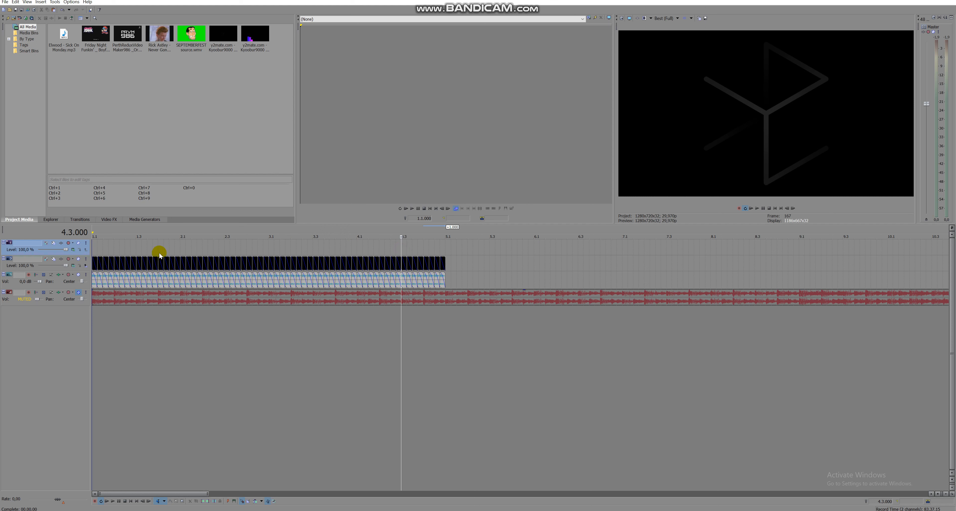
{"action": "left_click", "coordinate": [147, 250]}
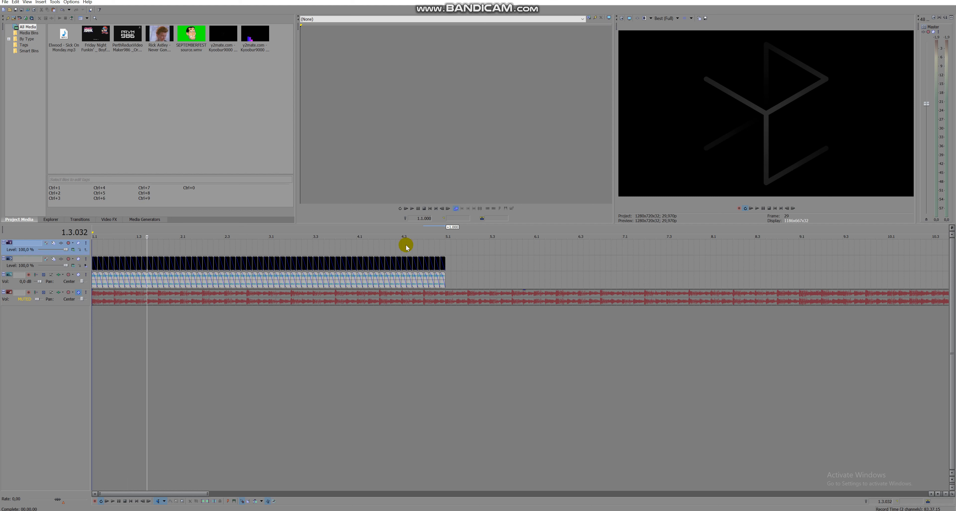
{"action": "left_click", "coordinate": [357, 241]}
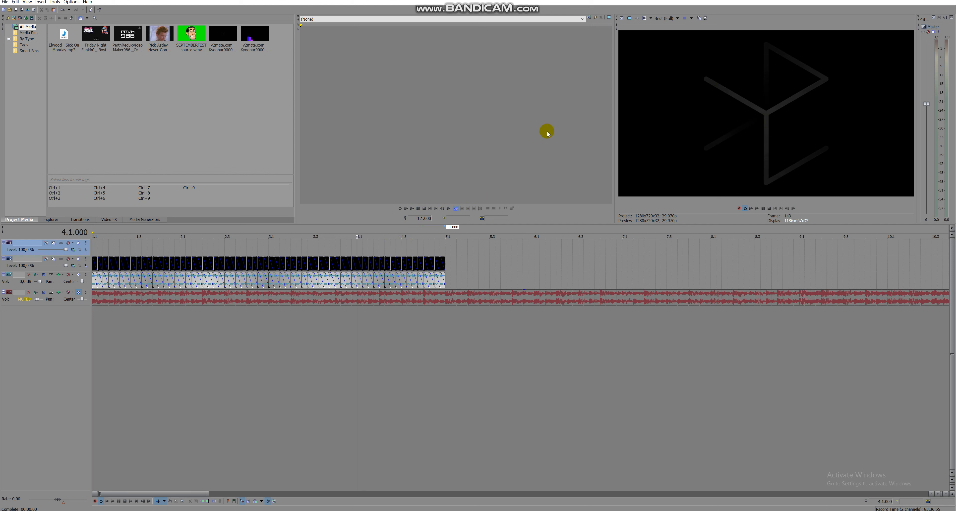
{"action": "left_click", "coordinate": [94, 249]}
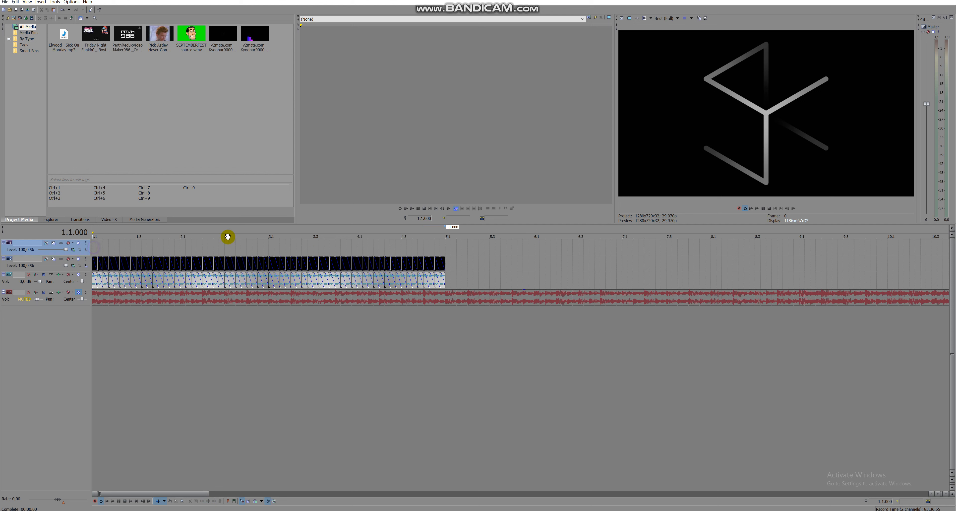
{"action": "left_click", "coordinate": [447, 245]}
{"action": "left_click", "coordinate": [93, 247]}
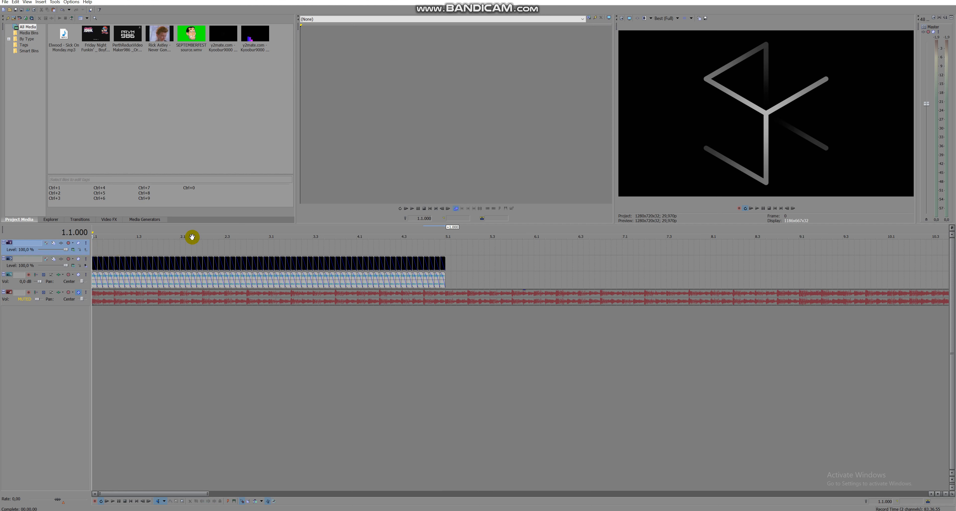
{"action": "left_click", "coordinate": [209, 247]}
{"action": "left_click", "coordinate": [250, 244]}
{"action": "left_click_drag", "start_coordinate": [251, 244], "coordinate": [430, 242]}
{"action": "left_click", "coordinate": [210, 245]}
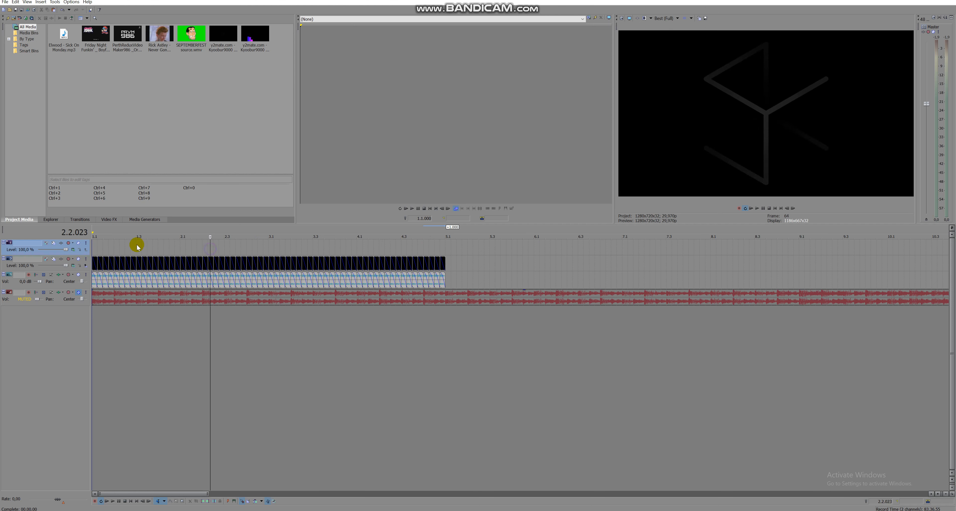
{"action": "left_click", "coordinate": [130, 246]}
{"action": "left_click", "coordinate": [164, 245]}
{"action": "left_click_drag", "start_coordinate": [202, 244], "coordinate": [412, 241]}
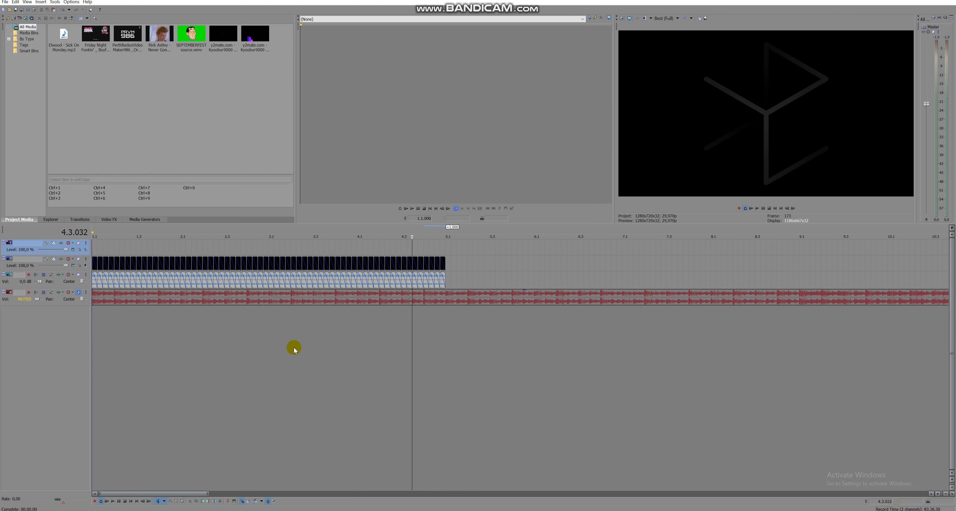